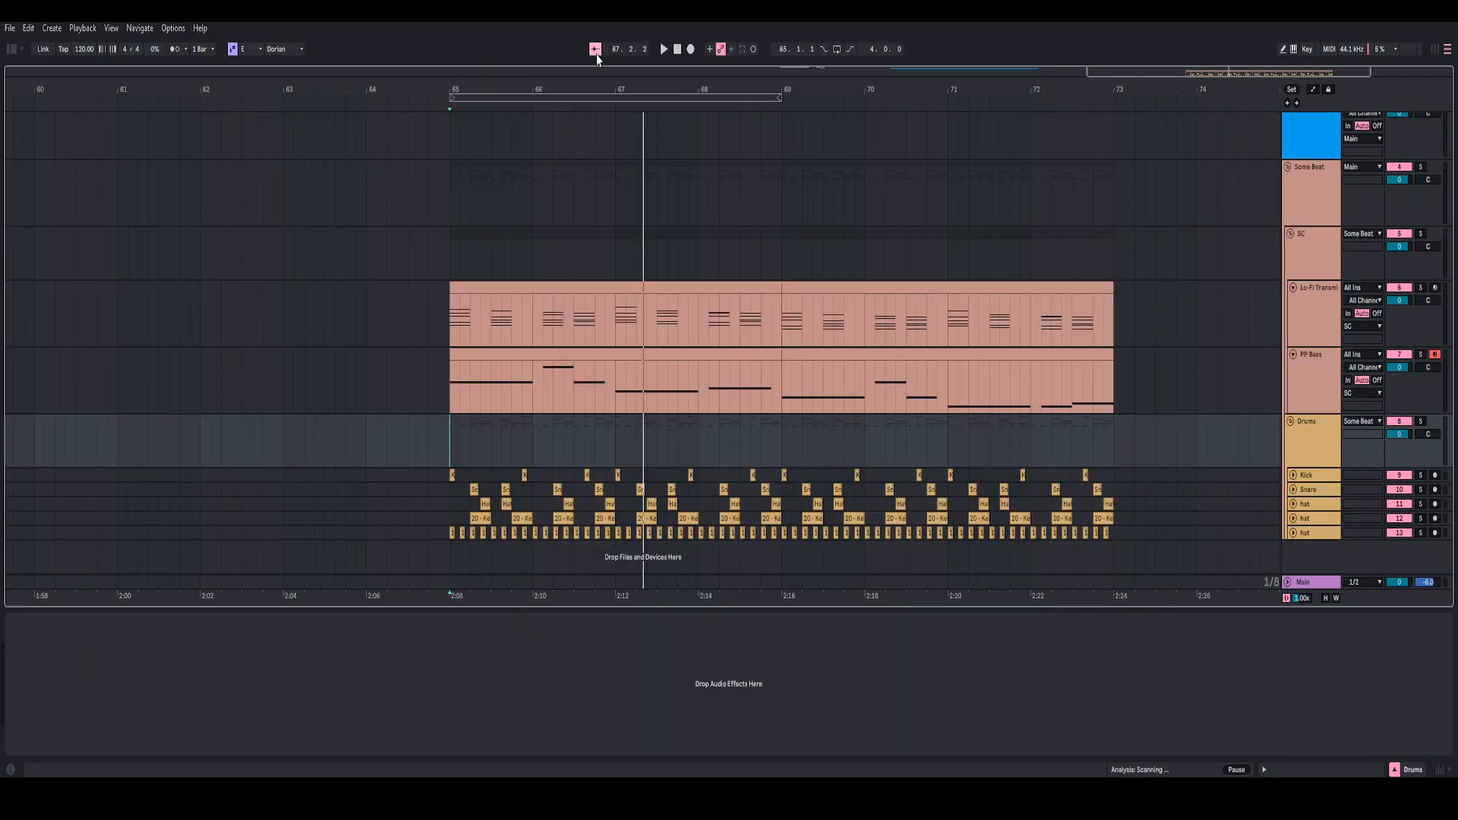
Step: Play the beat section starting at bar 65 and unfold the Kick and Snare tracks
key("space")
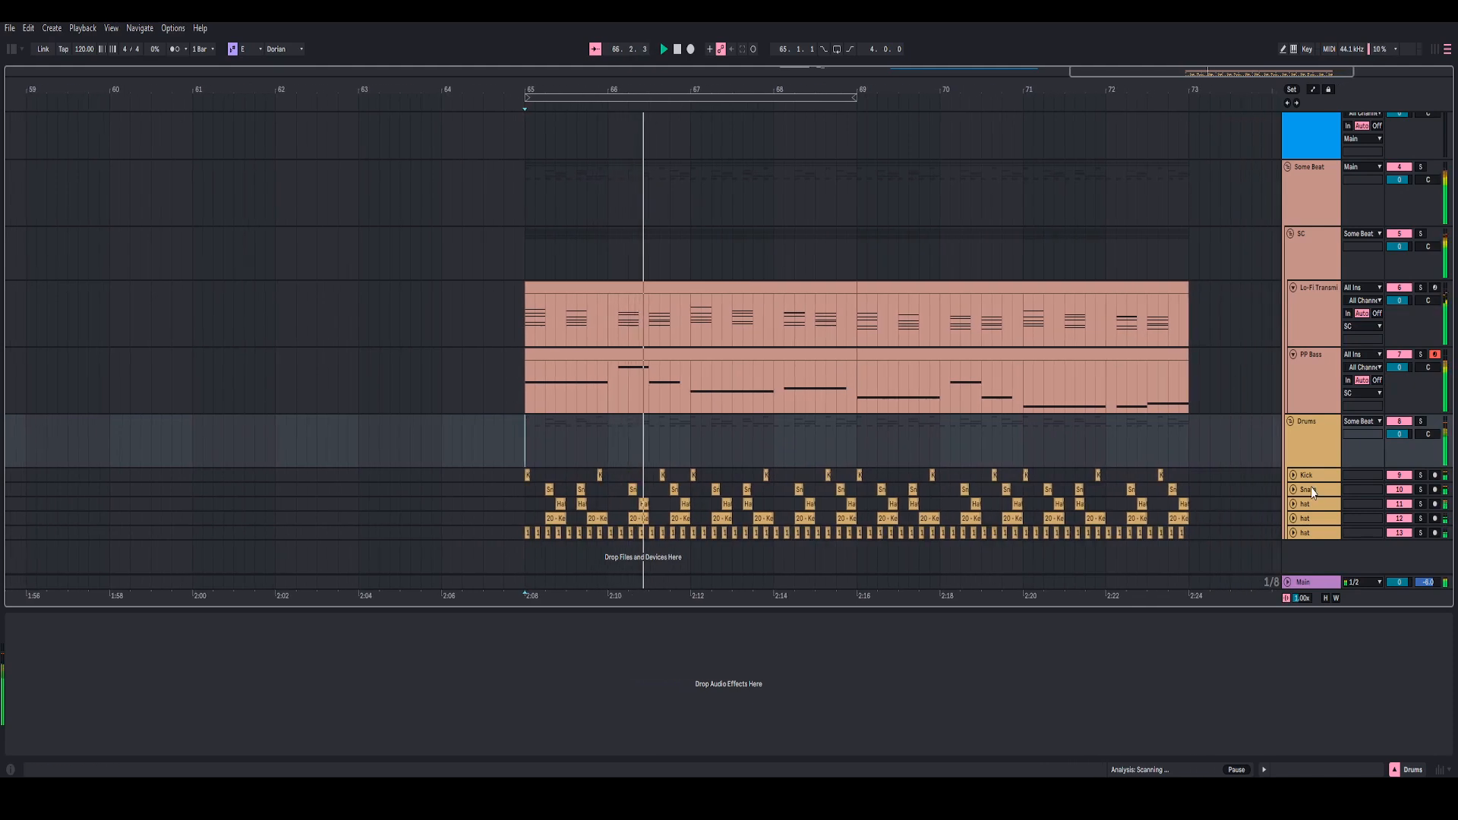
left_click(1294, 476)
scroll(1297, 520, "down", 1)
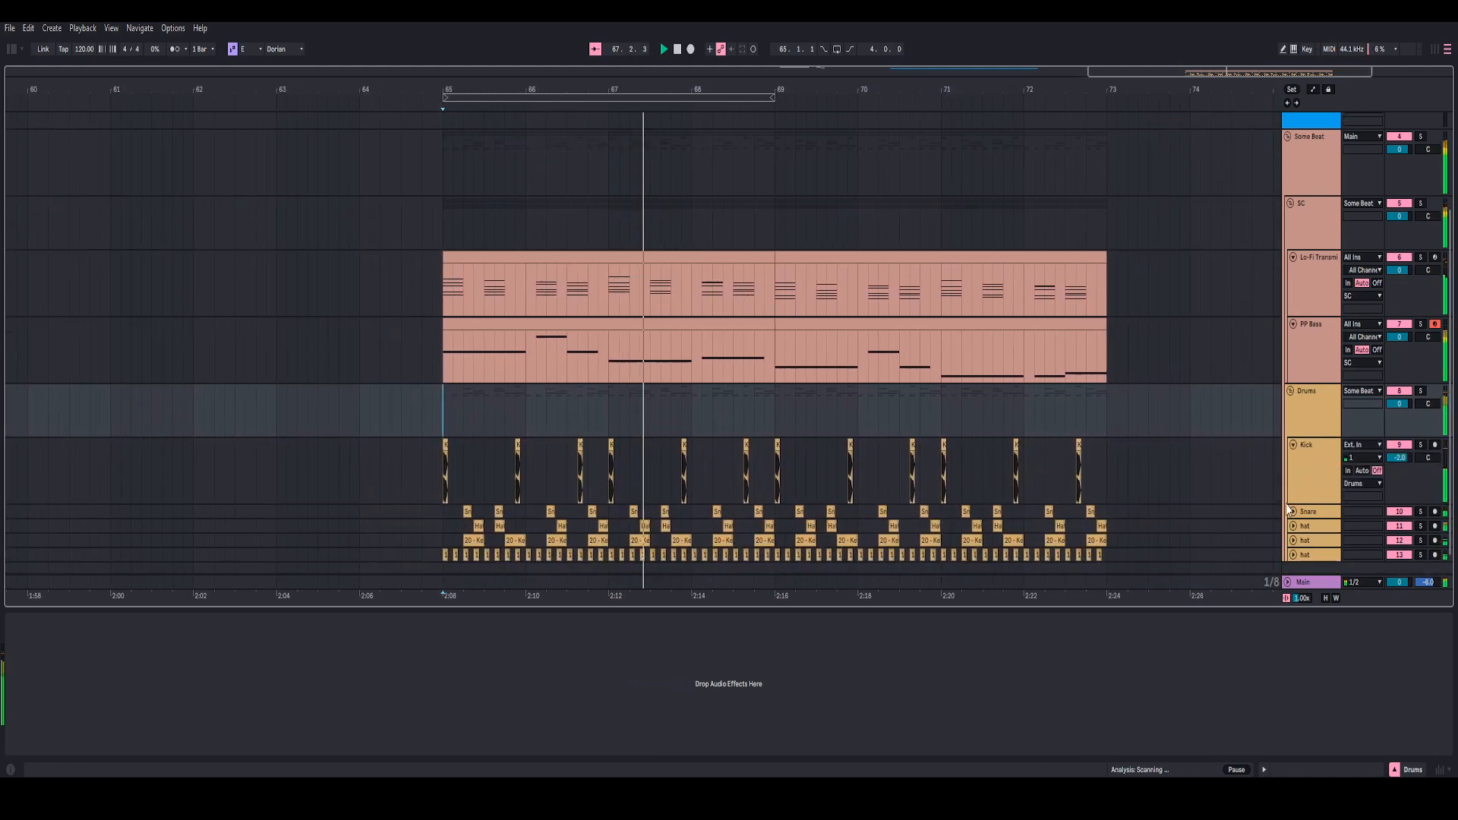
left_click(1293, 512)
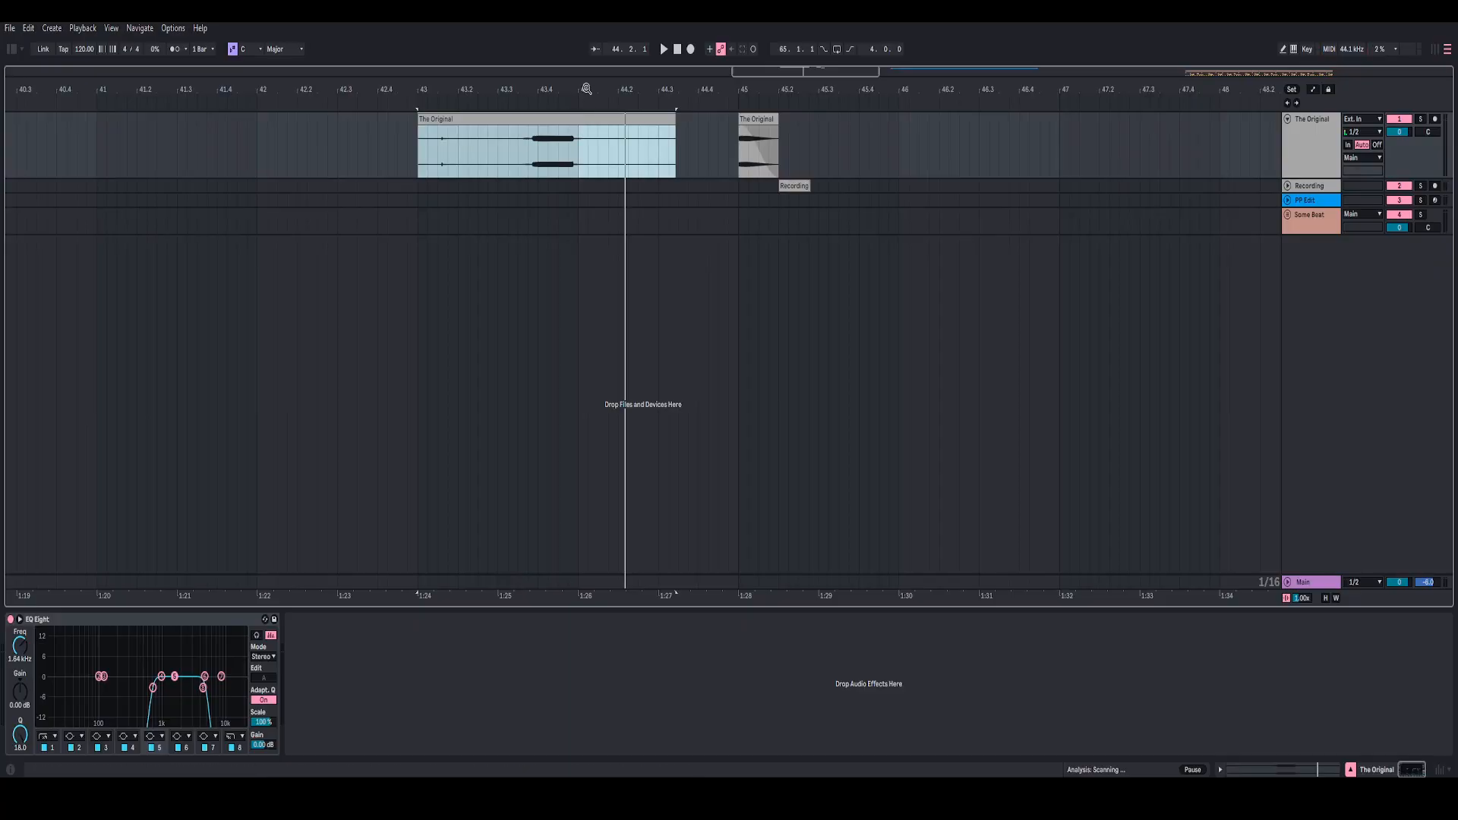
Step: Play the longer audio clip at bar 43 on The Original track
scroll(543, 146, "up", 1)
key("space")
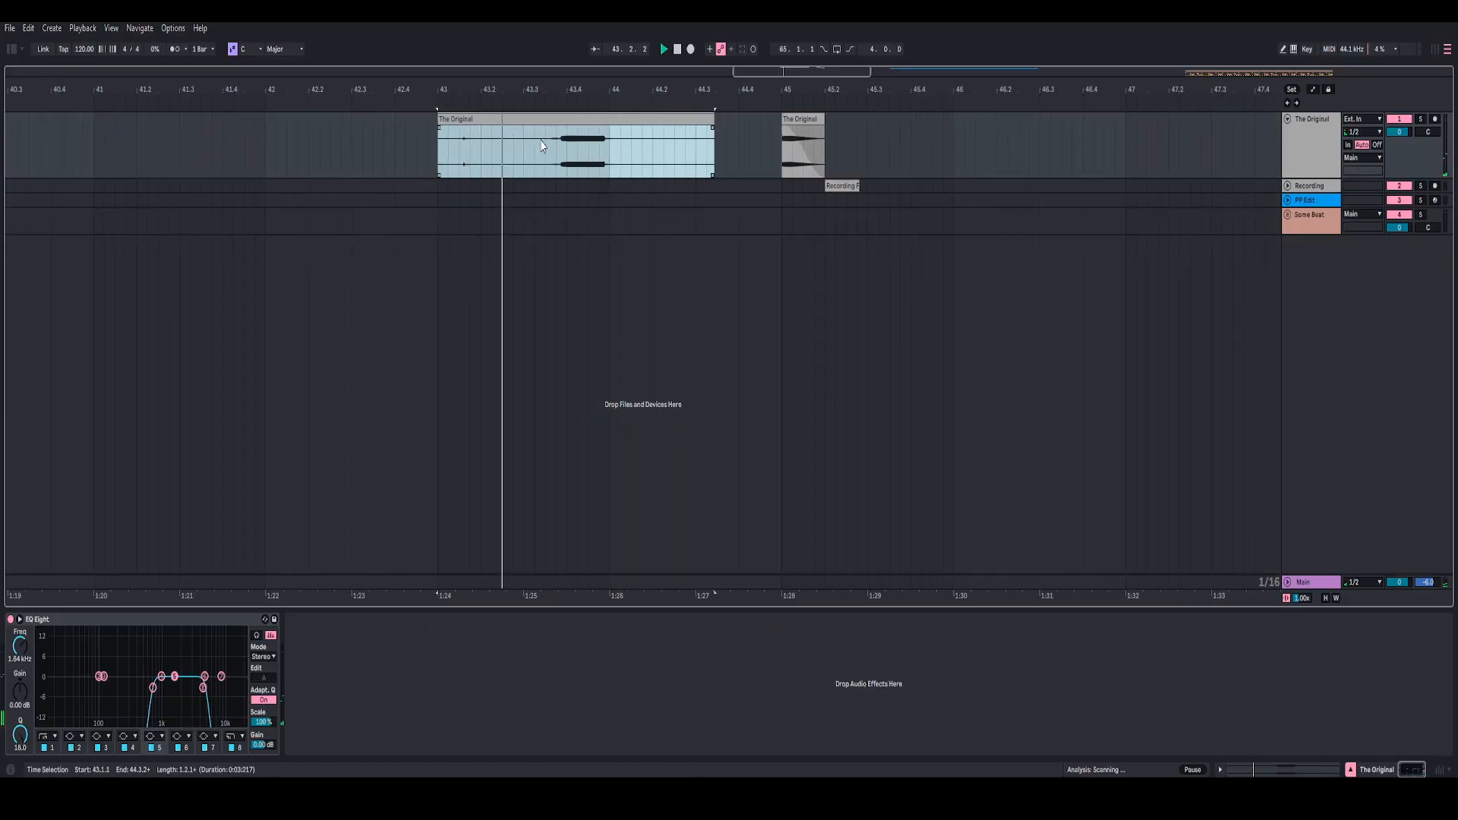
key("space")
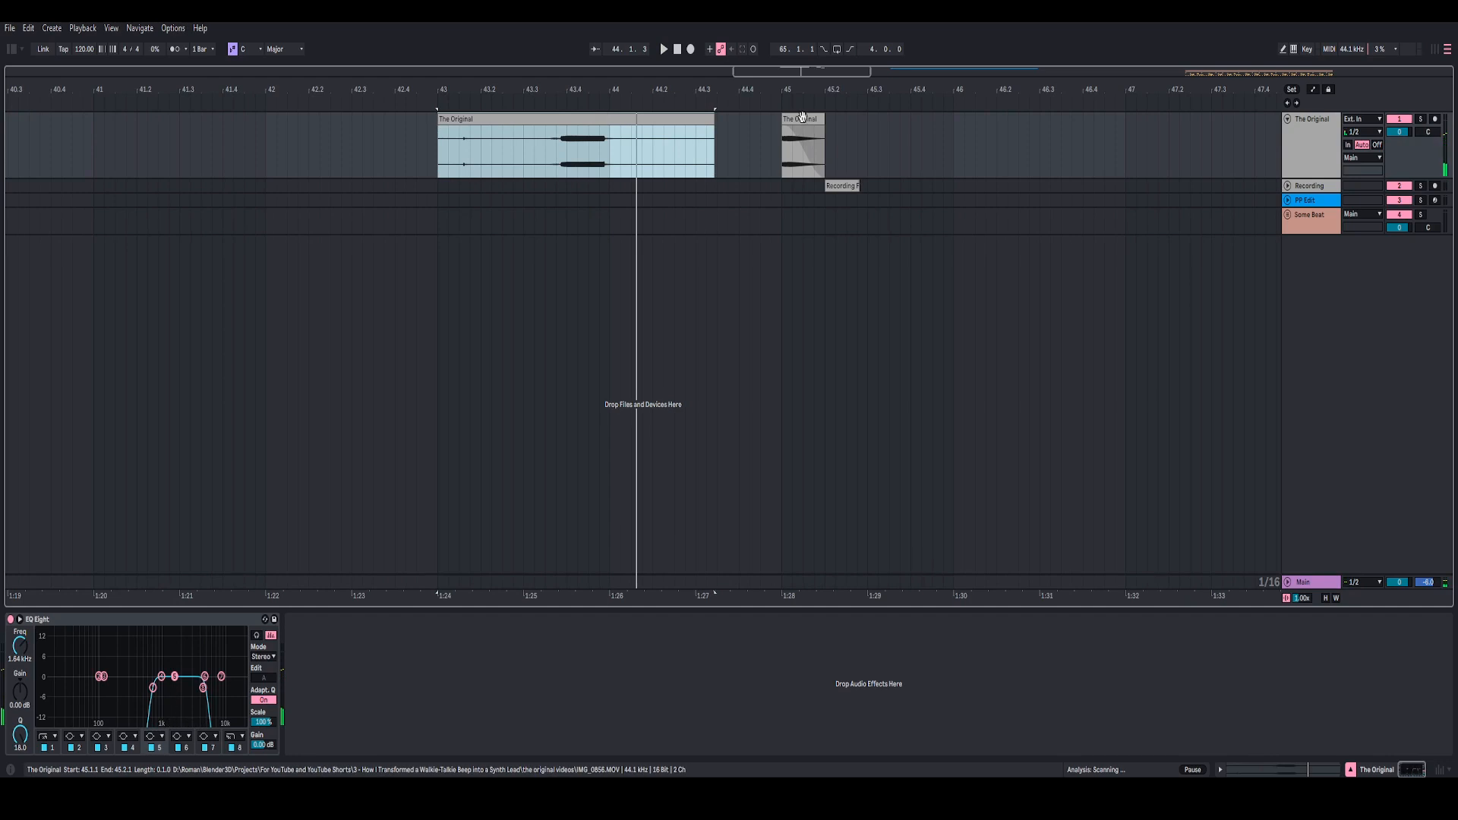
Step: Play the short faded clip at bar 45 on The Original track and view its pitch in the EQ Eight spectrum
left_click_drag(796, 86, 766, 137)
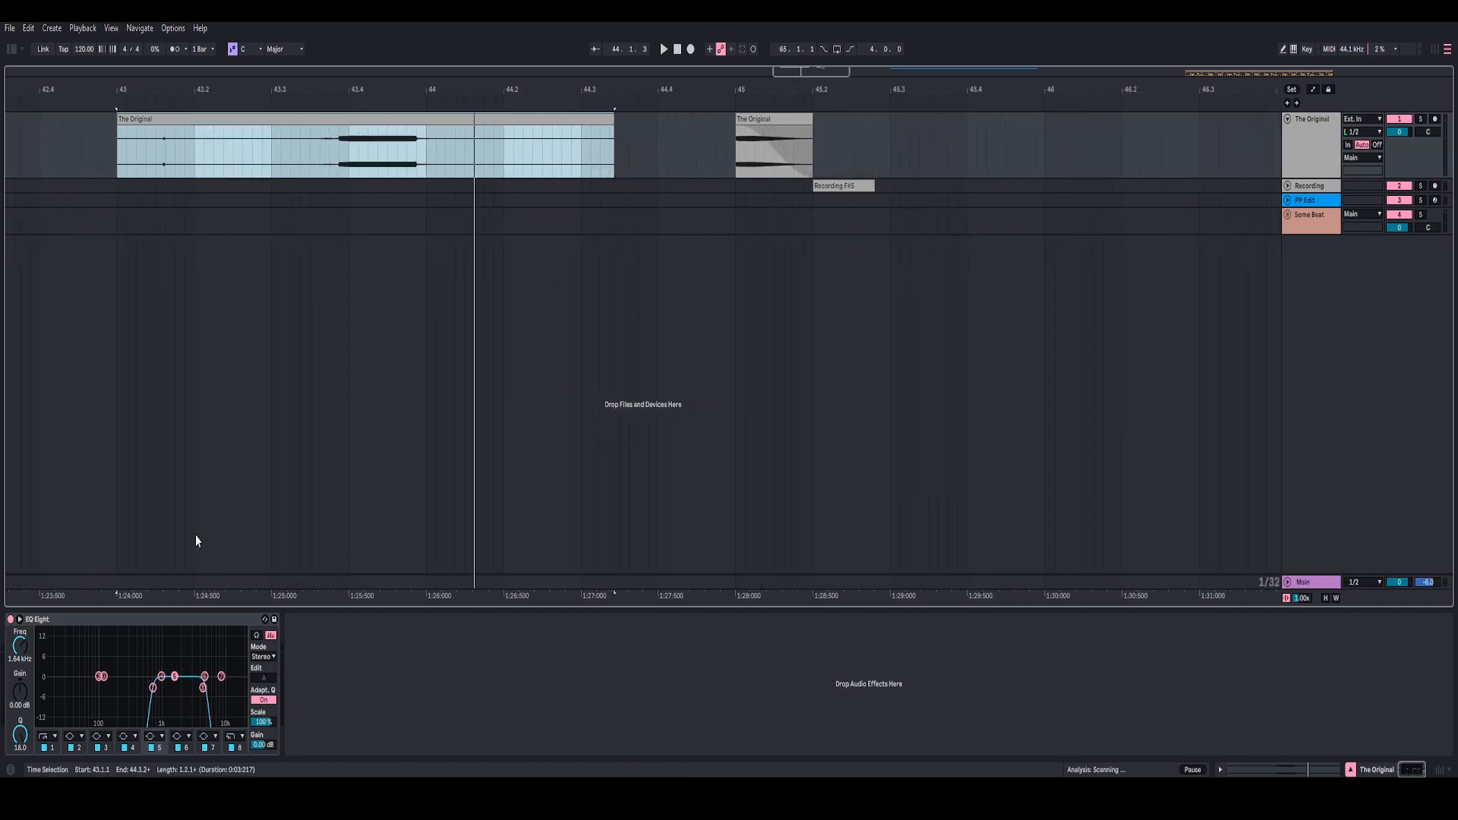
left_click(135, 623)
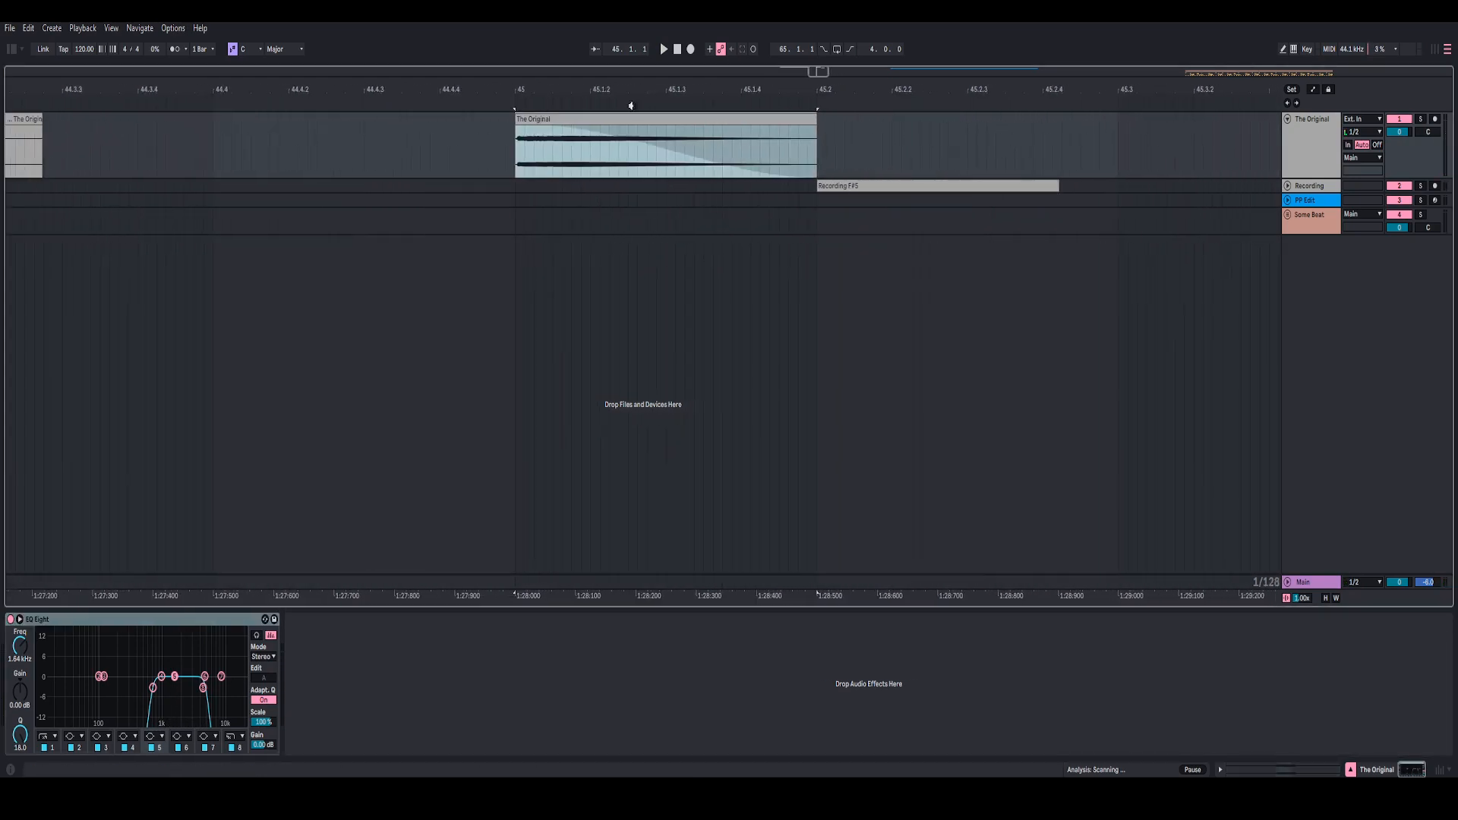
left_click_drag(590, 91, 596, 105)
left_click(624, 147)
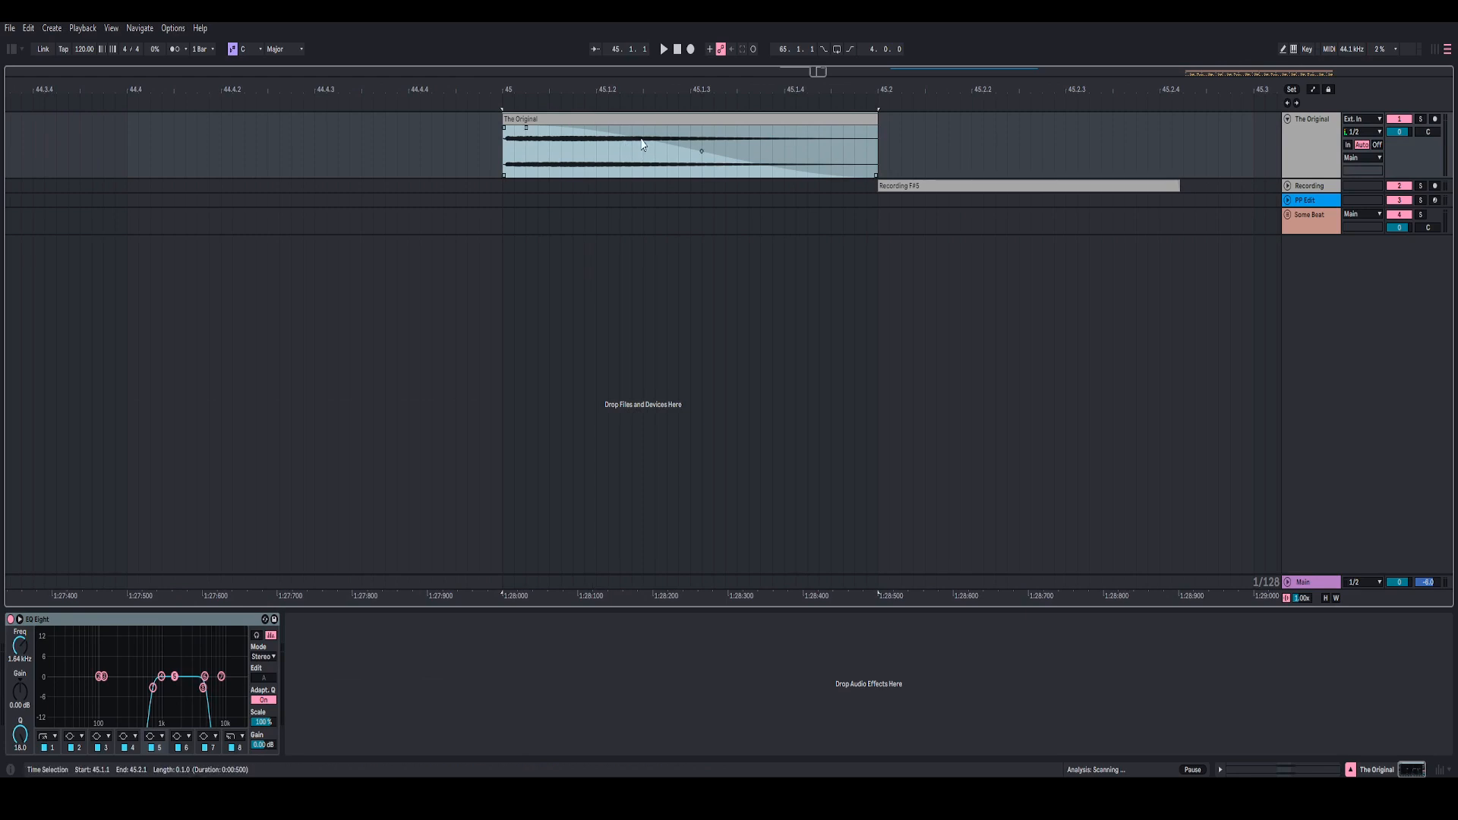
key("space")
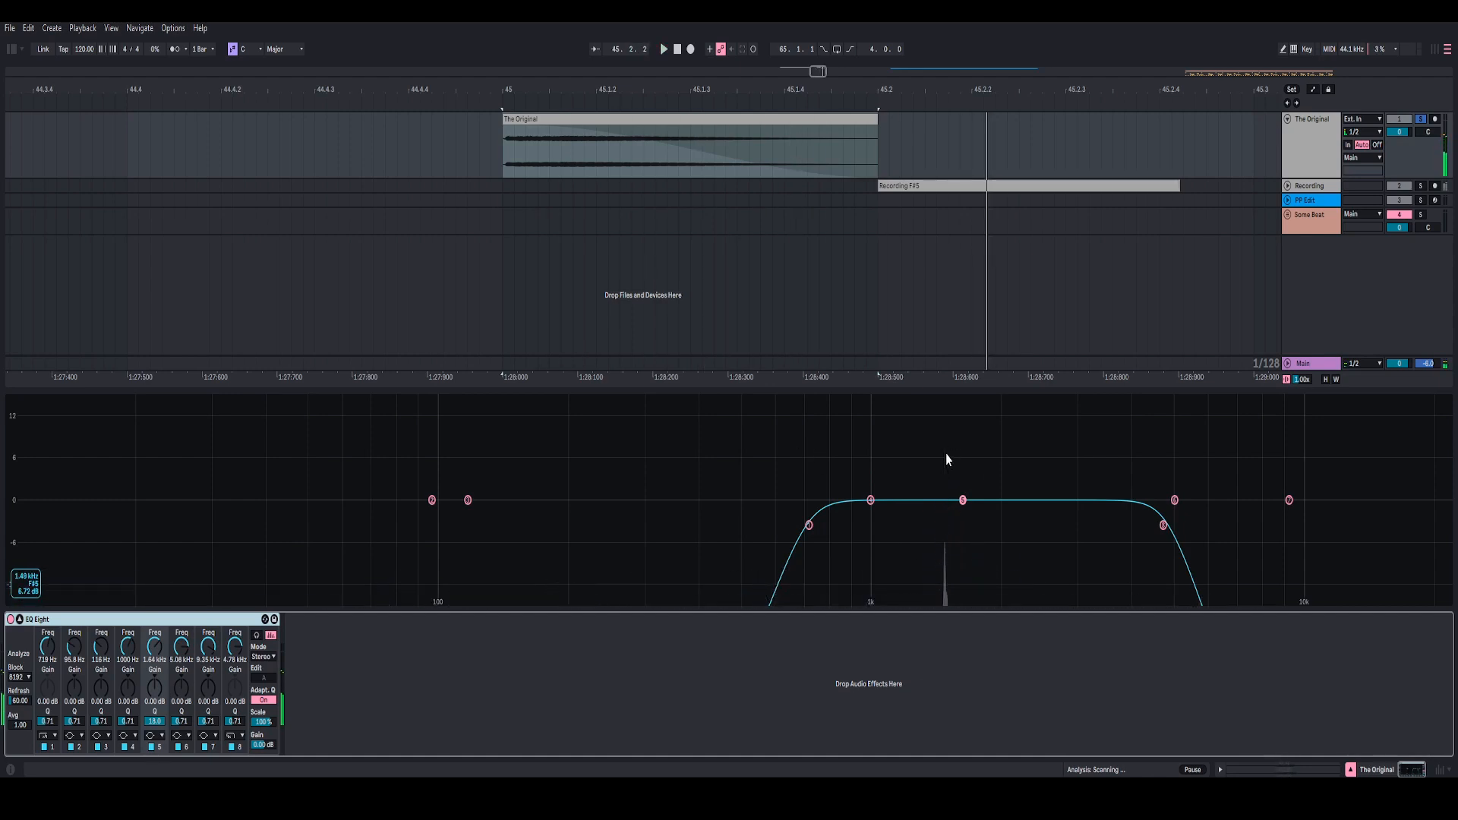
key("space")
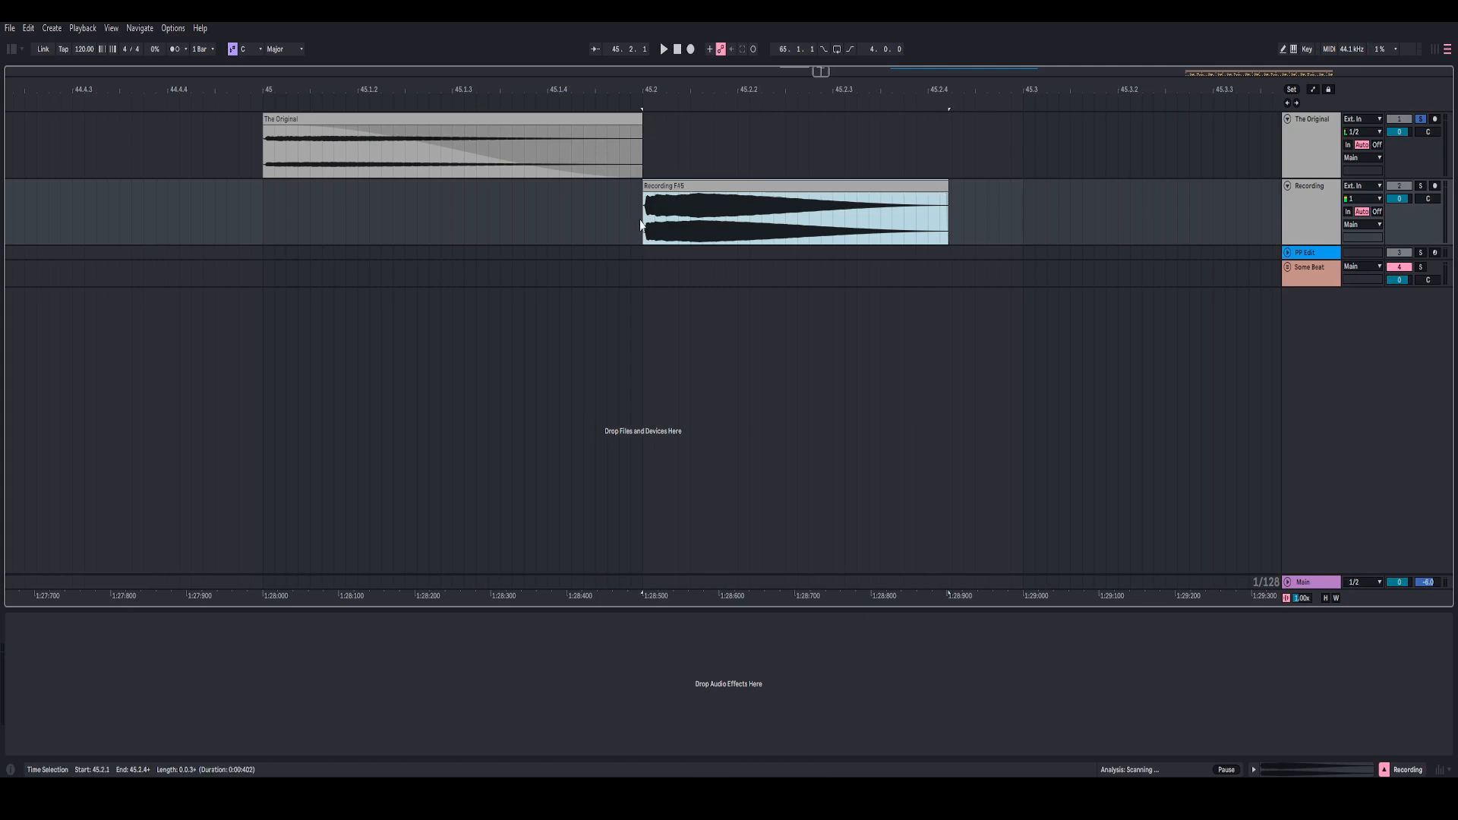
Step: Examine the Recording F#5 clip's waveform on the Recording track up close
left_click(643, 223)
mouse_move(671, 84)
left_mouse_down()
mouse_move(664, 133)
mouse_move(581, 118)
mouse_move(581, 83)
mouse_move(643, 62)
mouse_move(755, 108)
mouse_move(758, 88)
left_mouse_up()
left_click(651, 186)
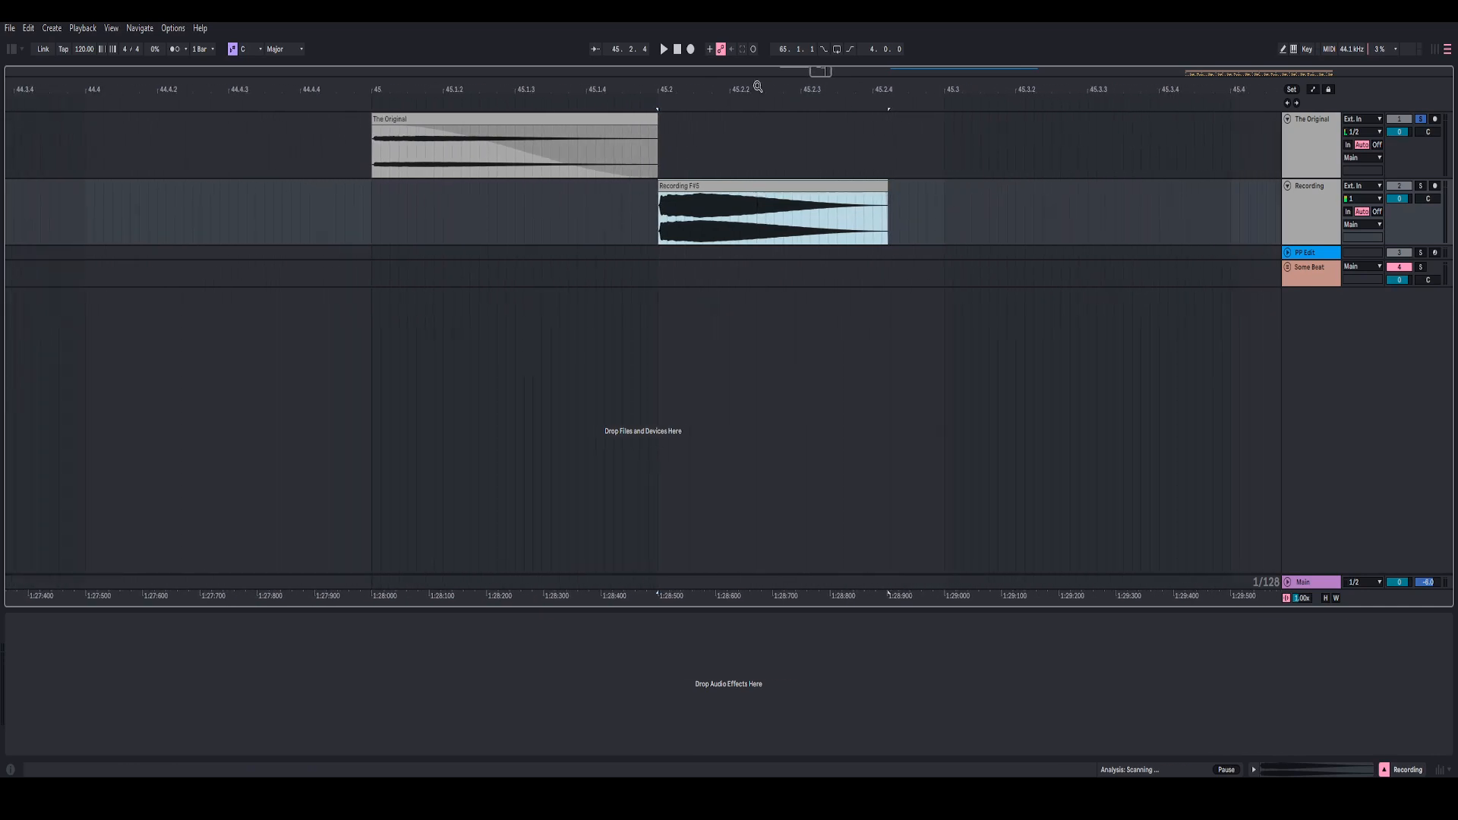
left_click(691, 195)
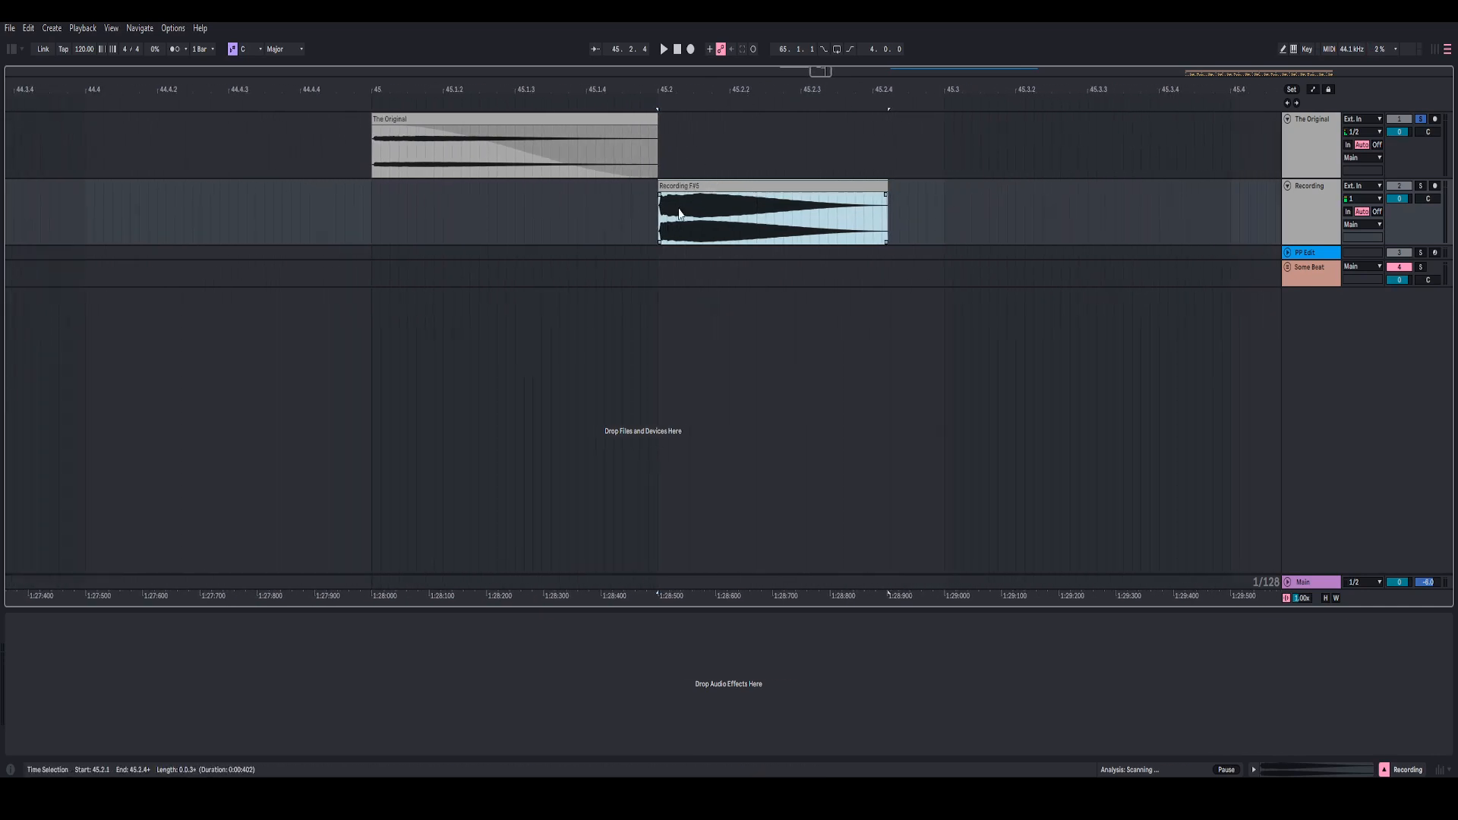
mouse_move(697, 90)
left_mouse_down()
mouse_move(684, 113)
mouse_move(684, 99)
left_mouse_up()
Step: Compare the short faded original clip with the Recording F#5 clip and view the recording's sample waveform
left_click(406, 123)
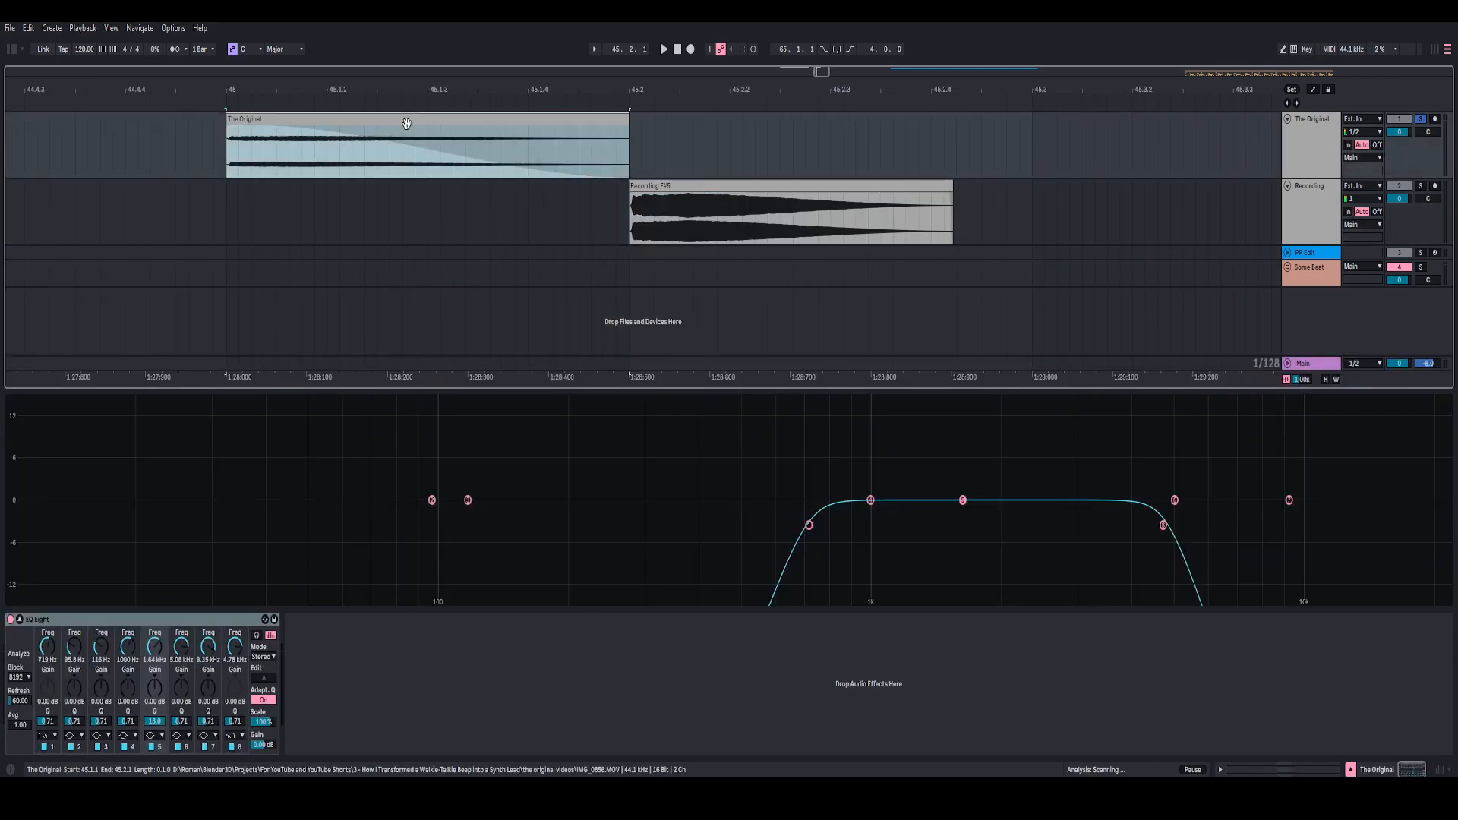
left_click(690, 188)
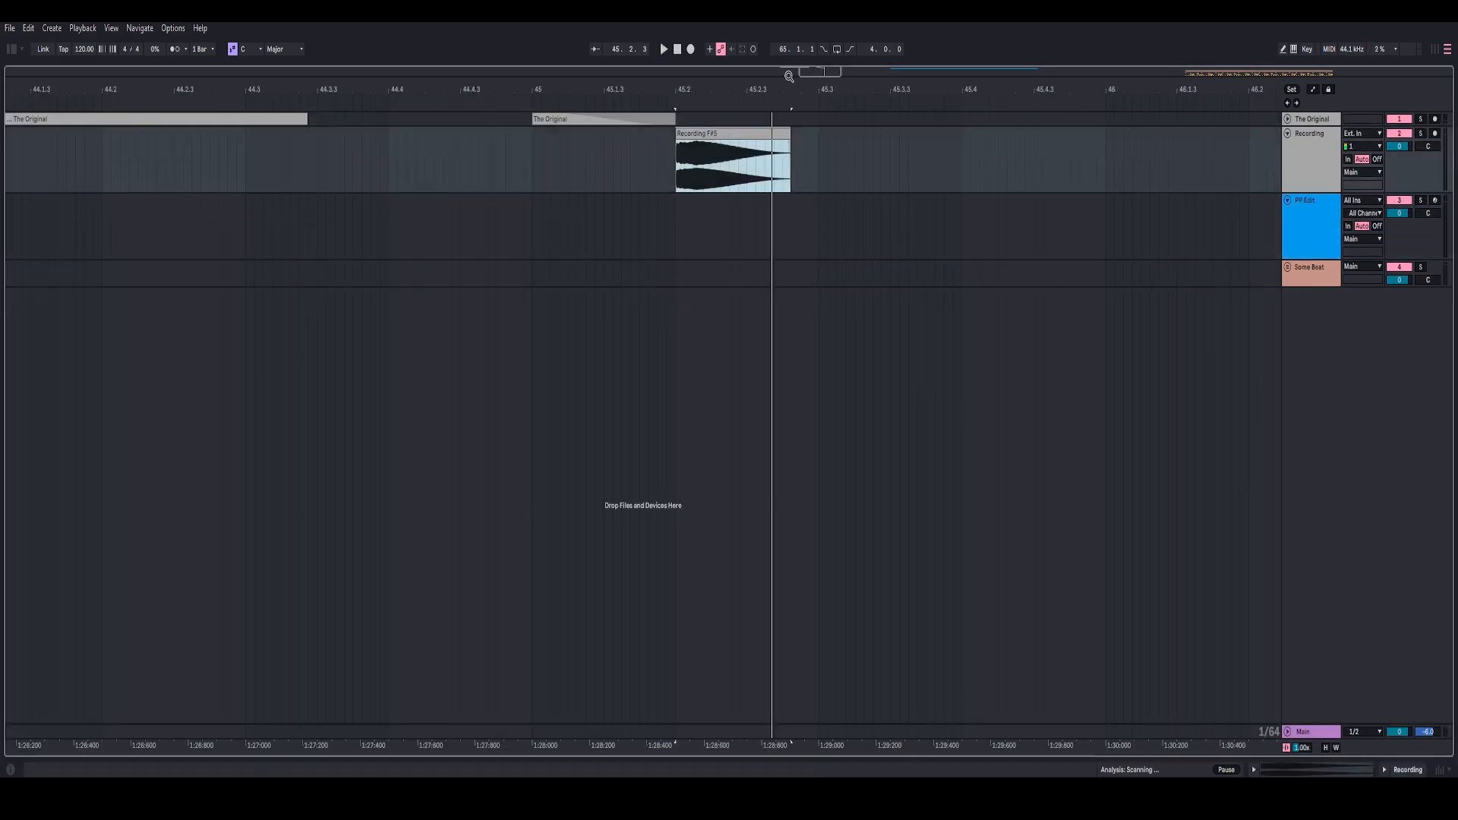
left_click_drag(789, 75, 723, 102)
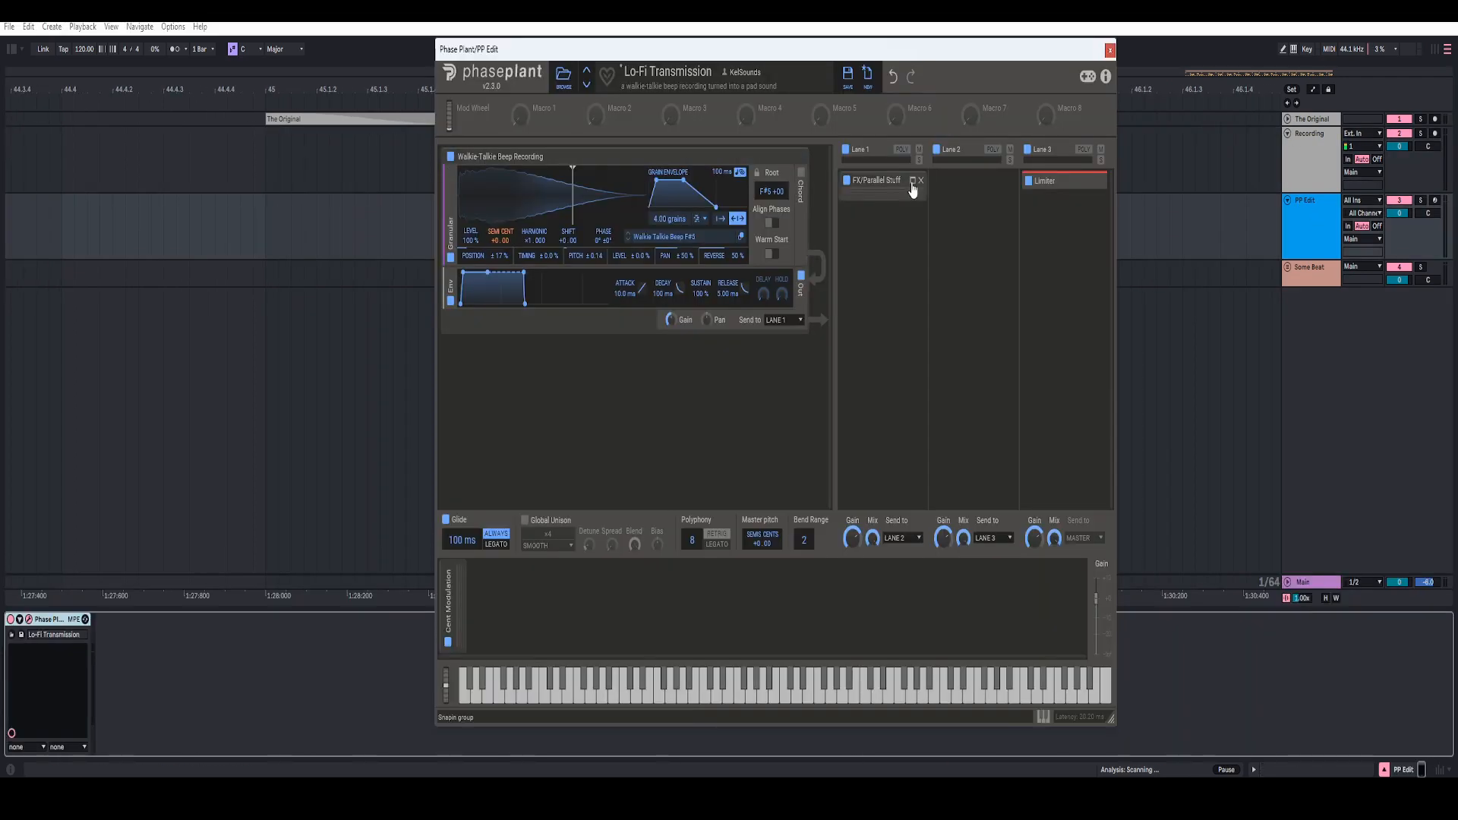
Step: Open the Phase Plant window of the PP Edit track and expand the Cent Modulation group to show its LFO
left_click(915, 182)
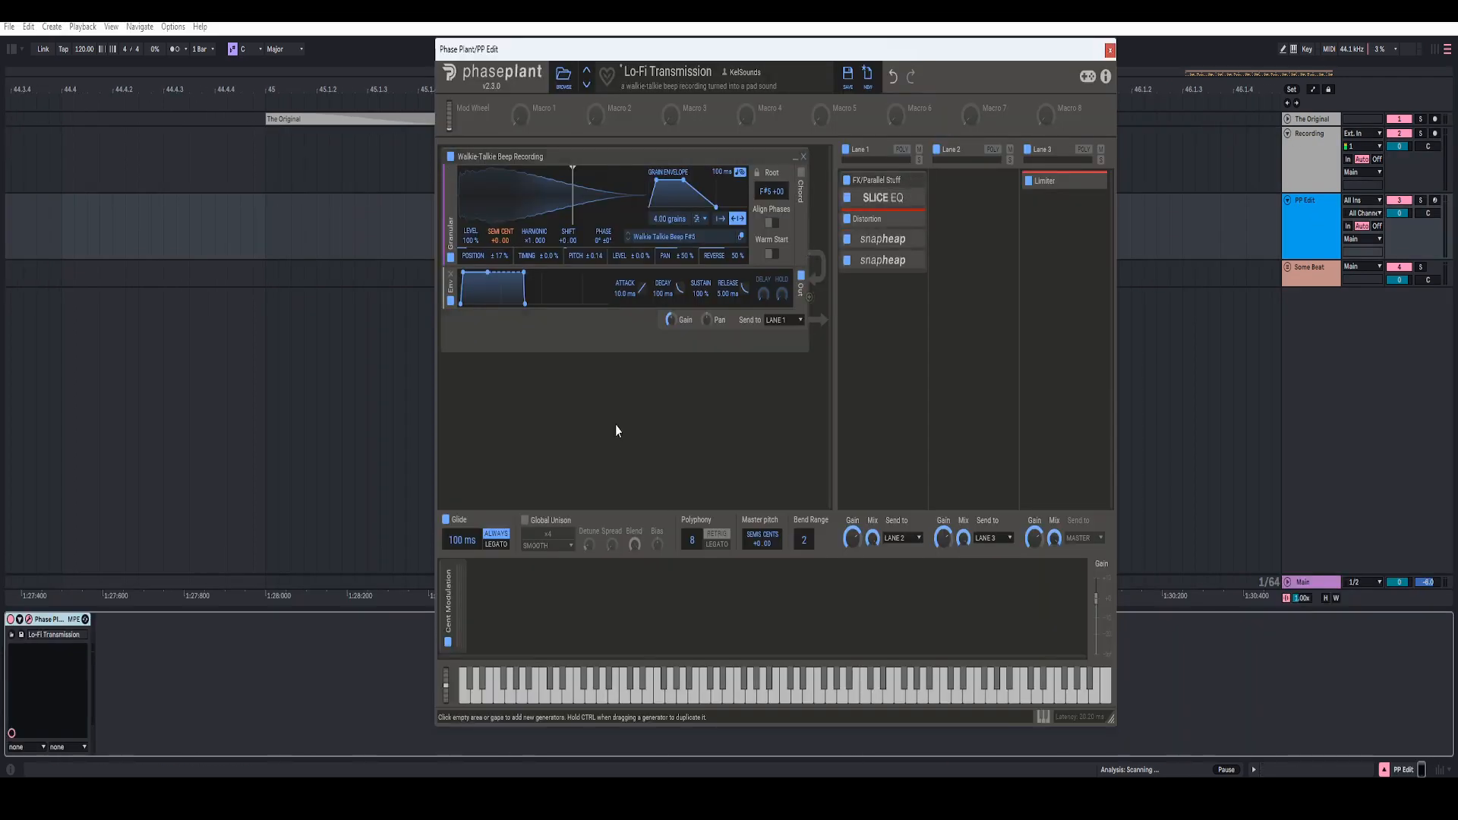
left_click(475, 597)
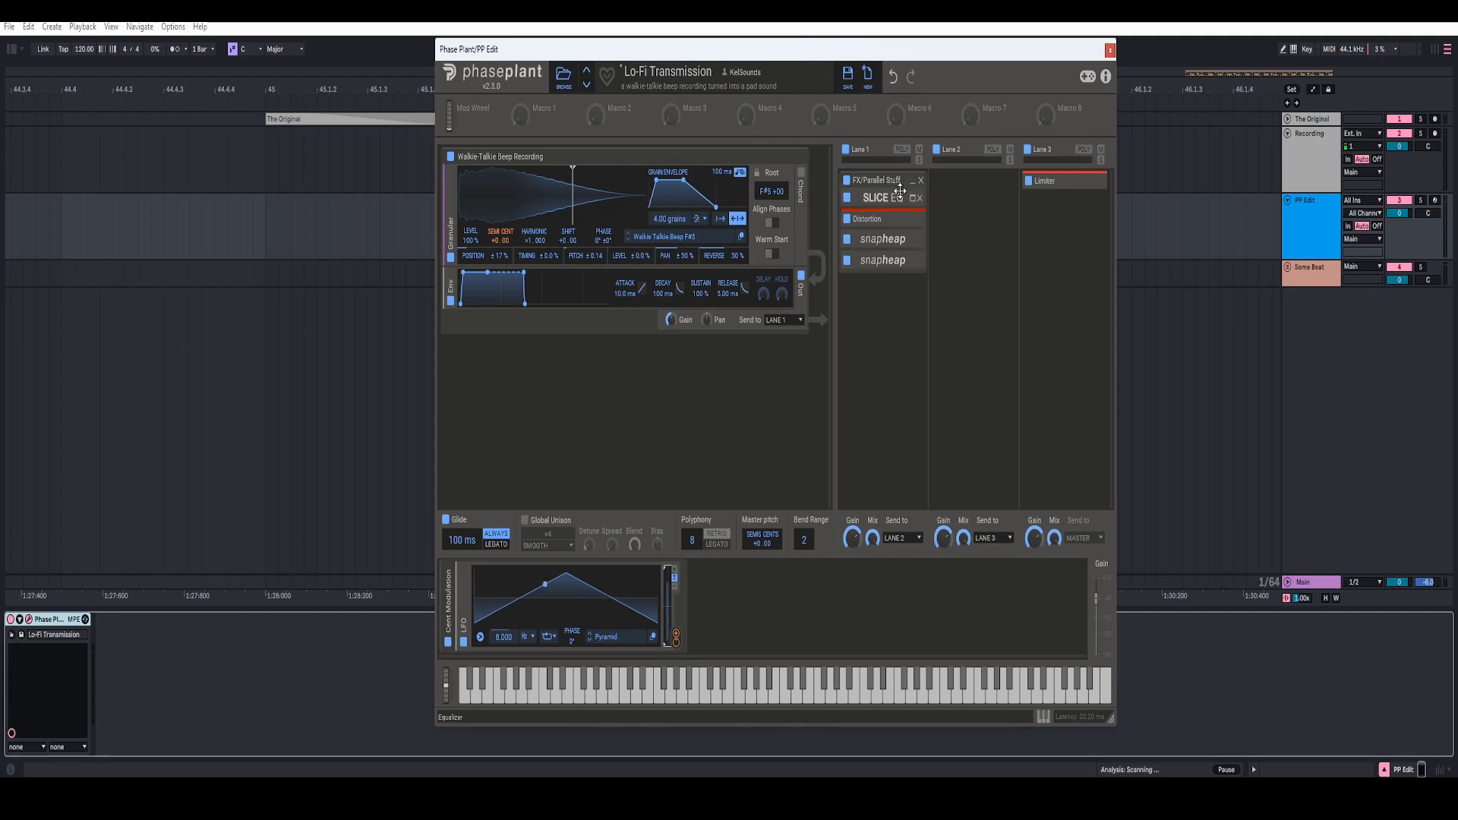
mouse_move(773, 57)
left_mouse_down()
mouse_move(798, 49)
mouse_move(776, 56)
left_mouse_up()
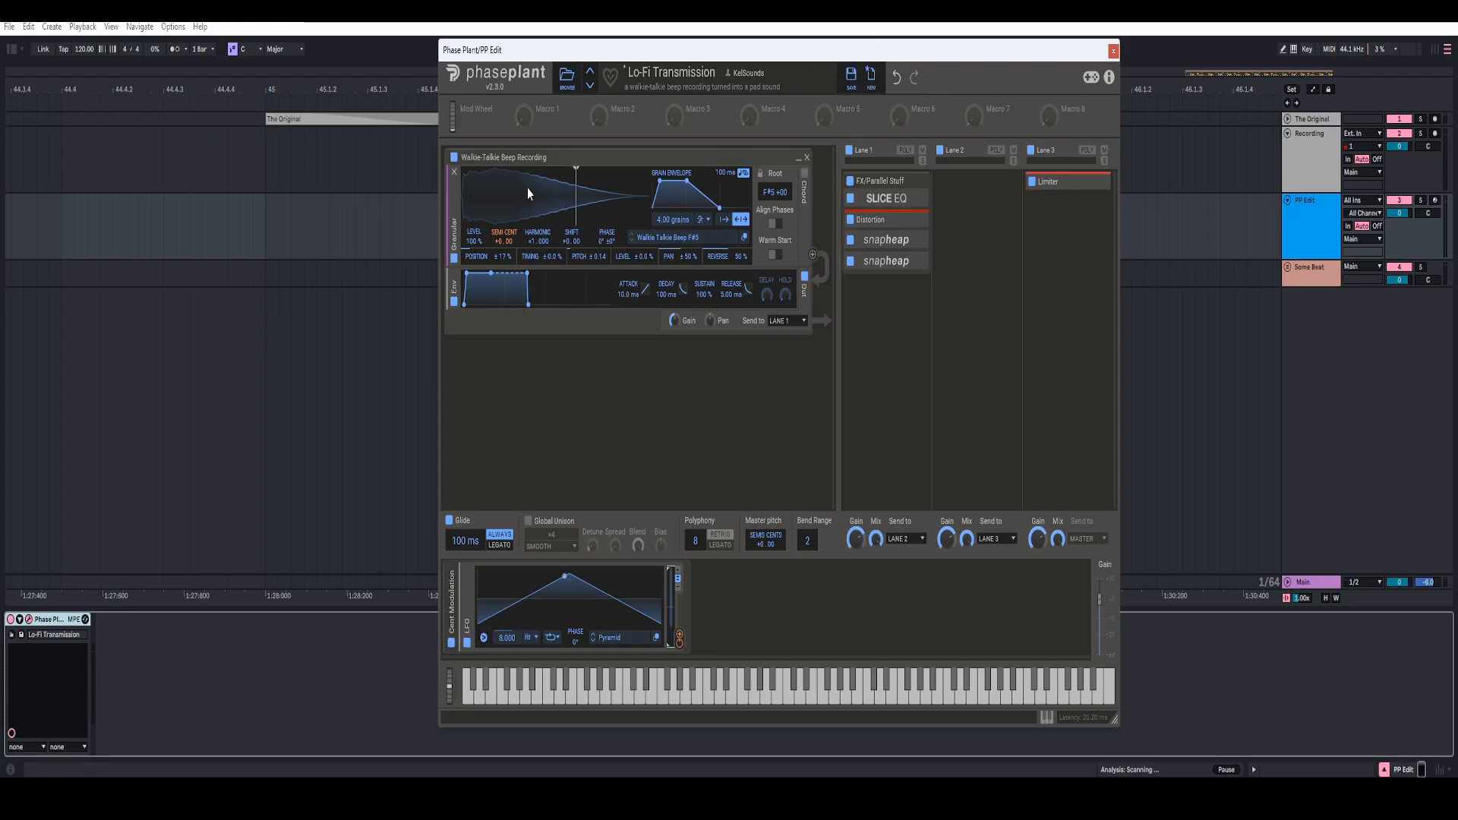
Step: Check the root pitch and grain envelope length of the Walkie-Talkie Beep granular generator
right_click(772, 196)
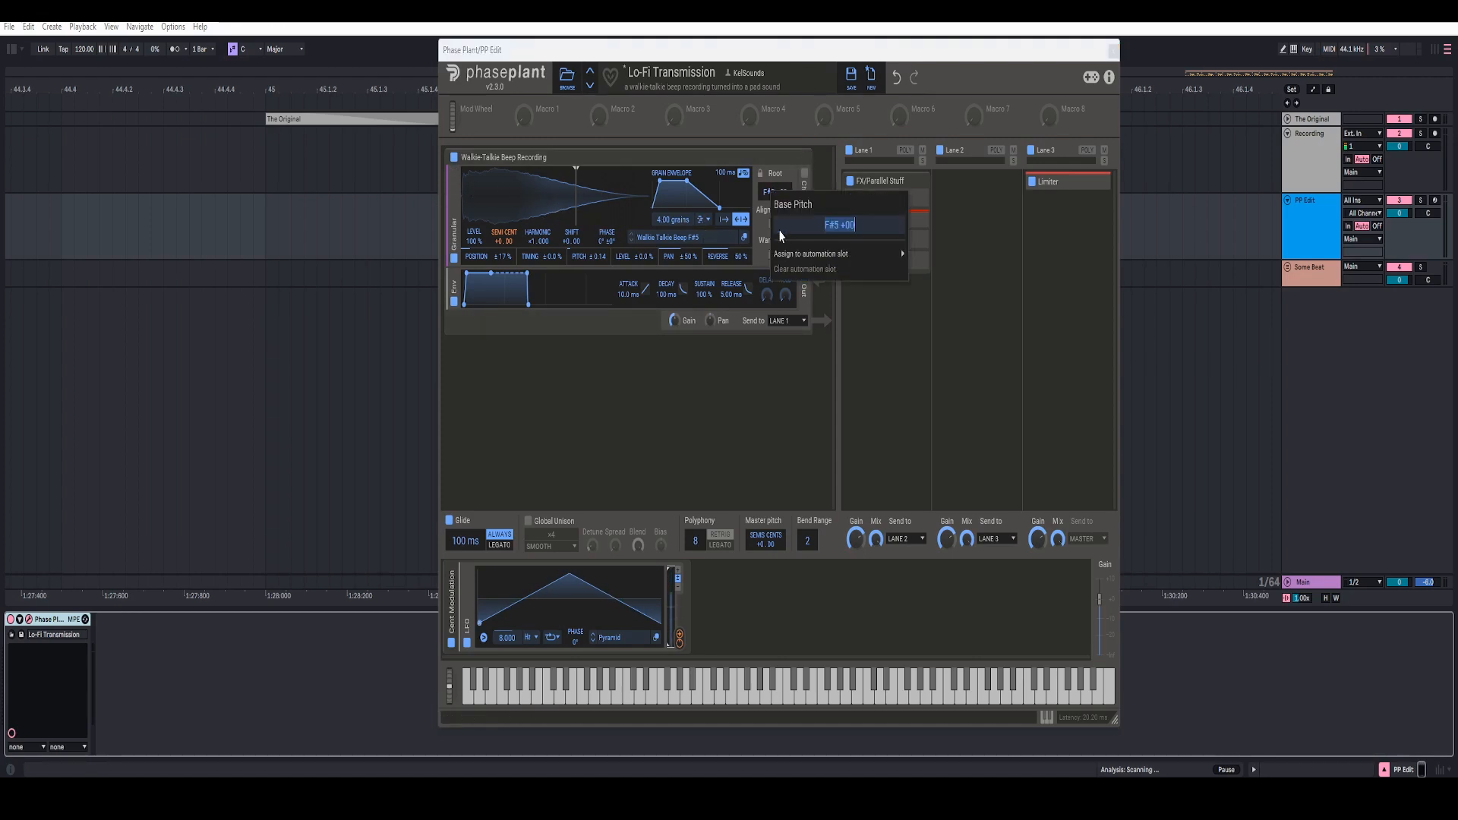
left_click(783, 431)
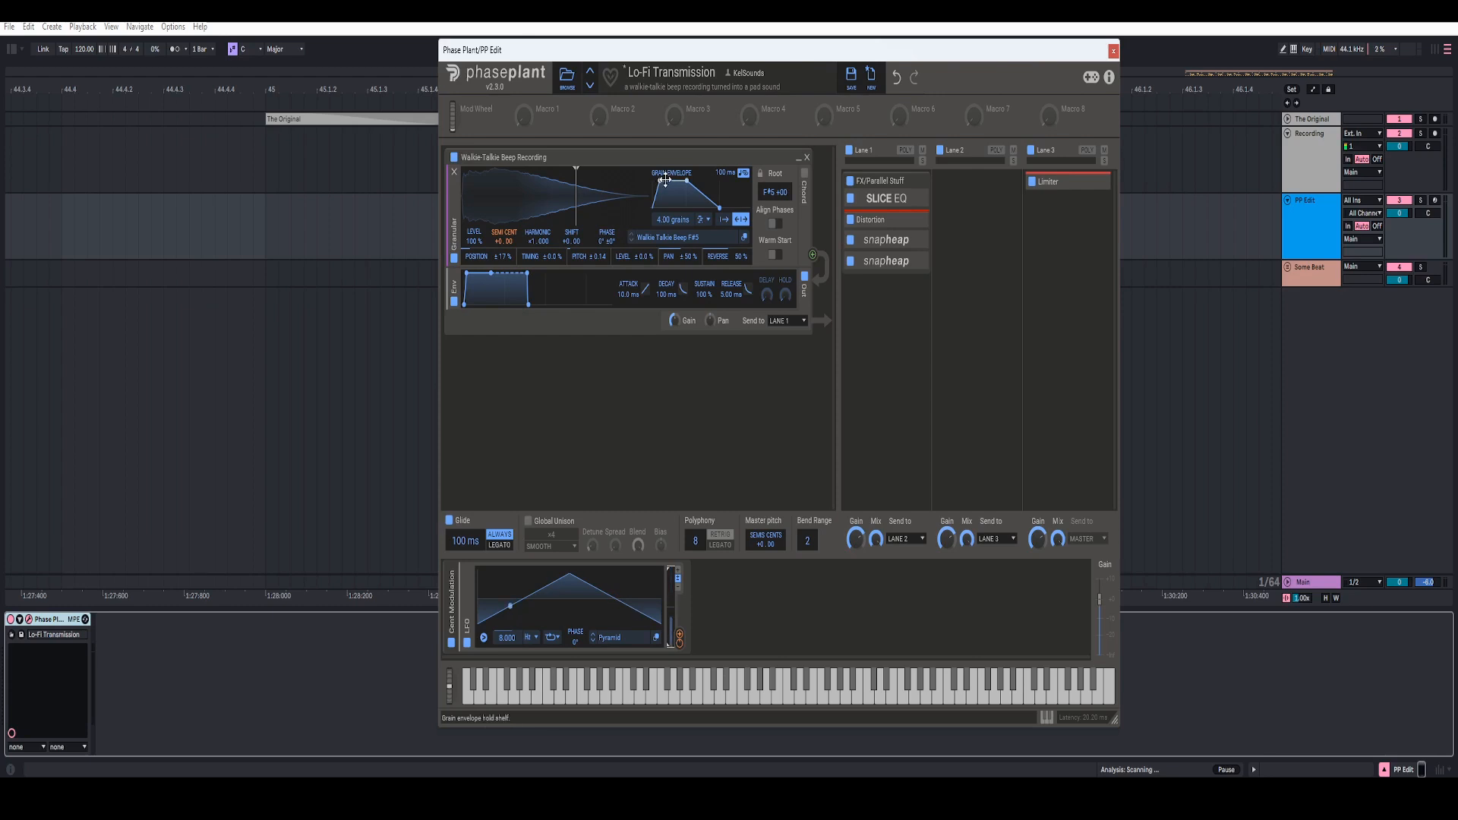
right_click(719, 206)
left_click(727, 389)
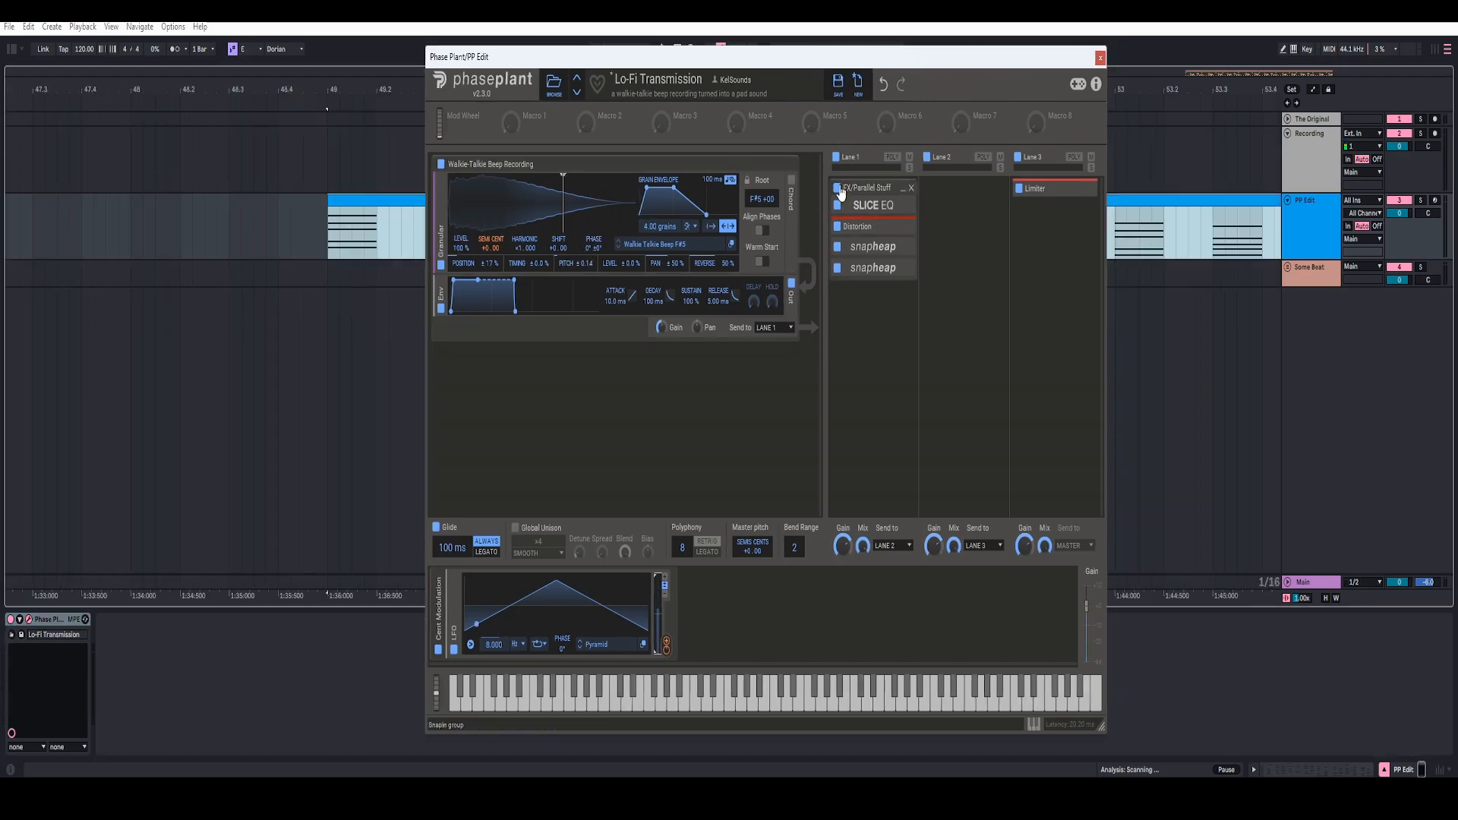
Step: Bypass the FX/Parallel Stuff group, the Limiter and the Cent Modulation group
left_click(838, 188)
left_click(1019, 189)
left_click(438, 650)
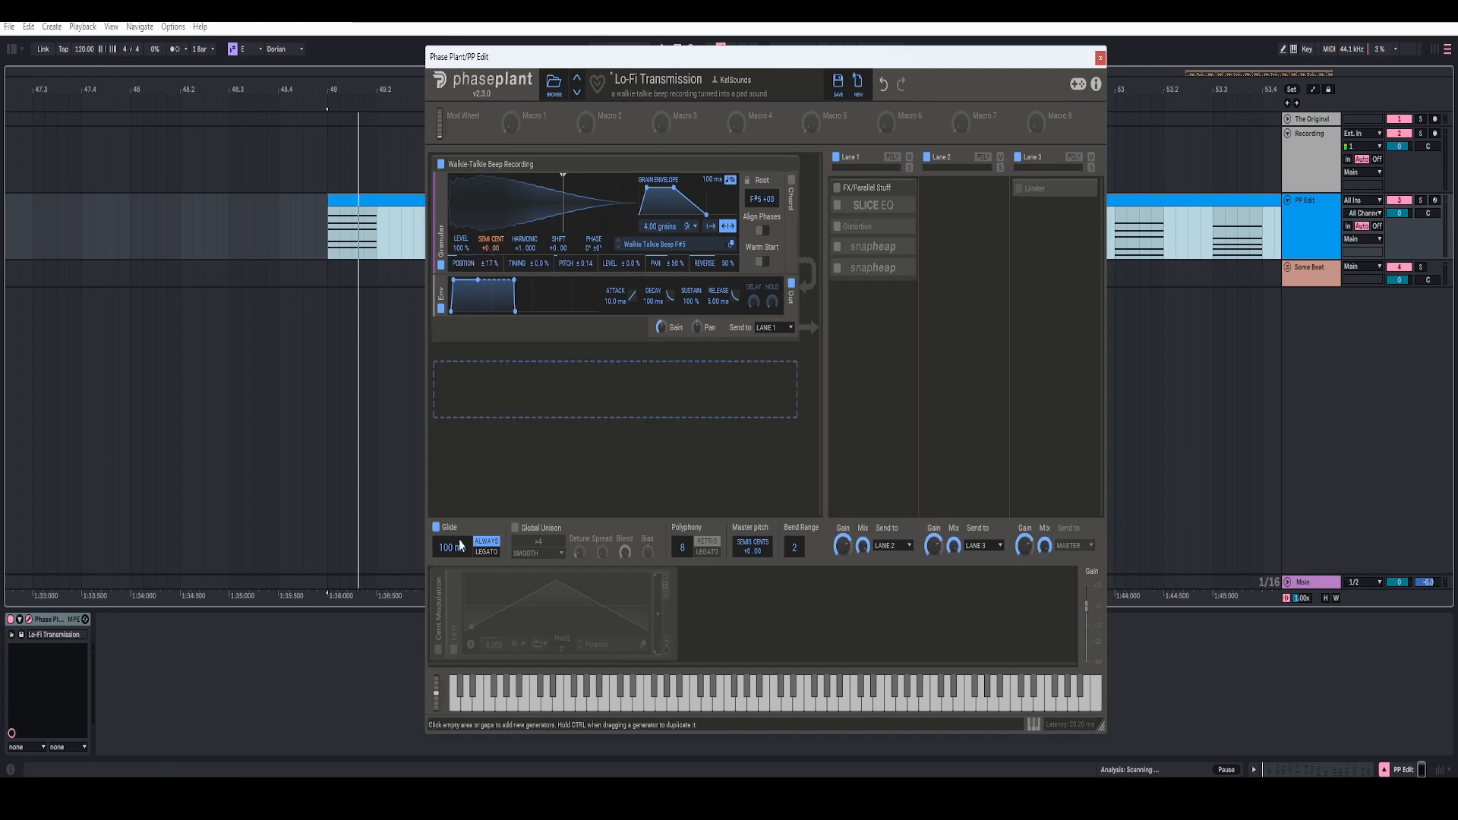
Step: Turn the Cent Modulation group back on and review its LFO's note trigger options
left_click(438, 652)
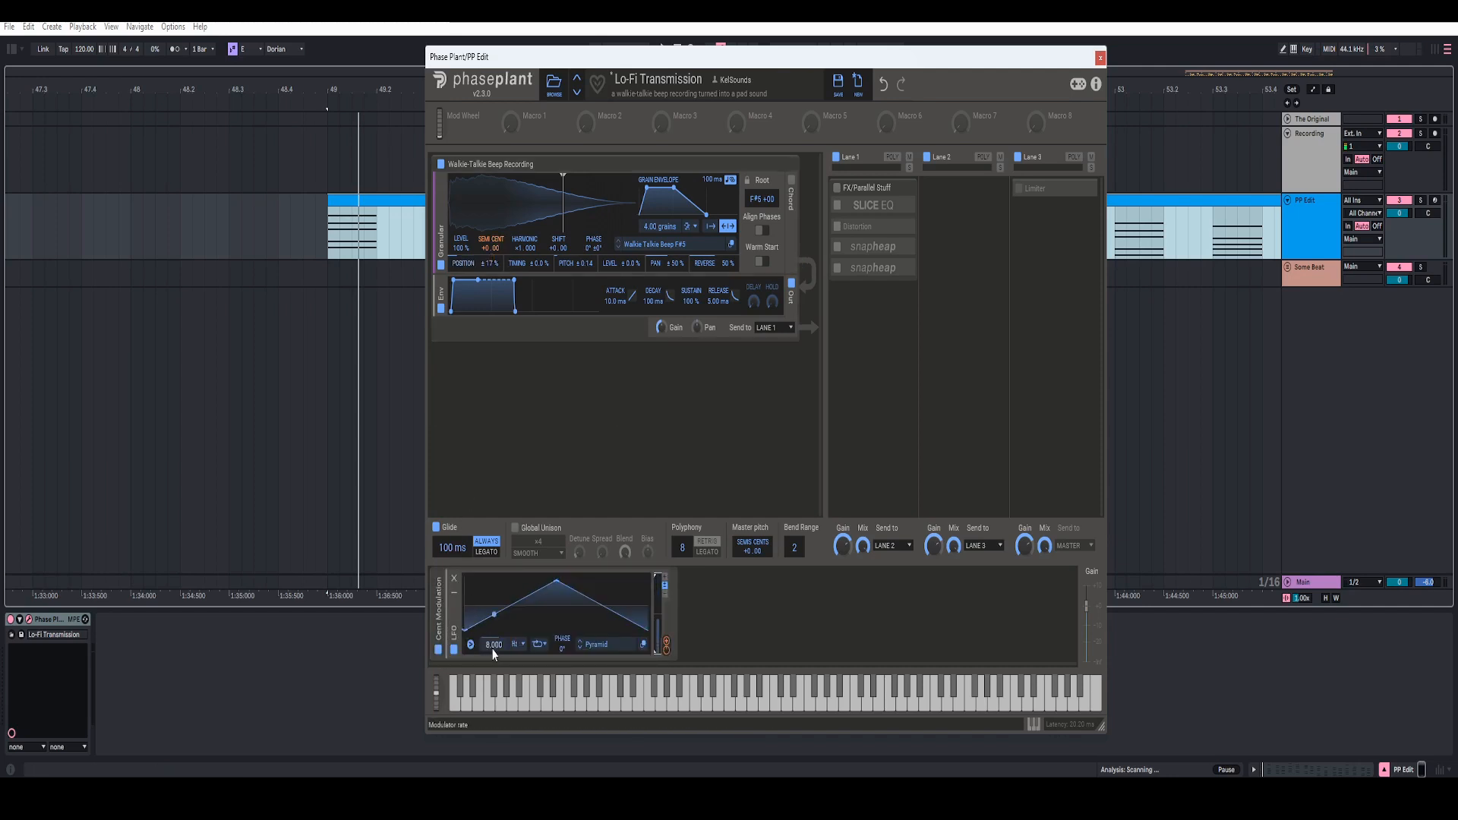
left_click(471, 644)
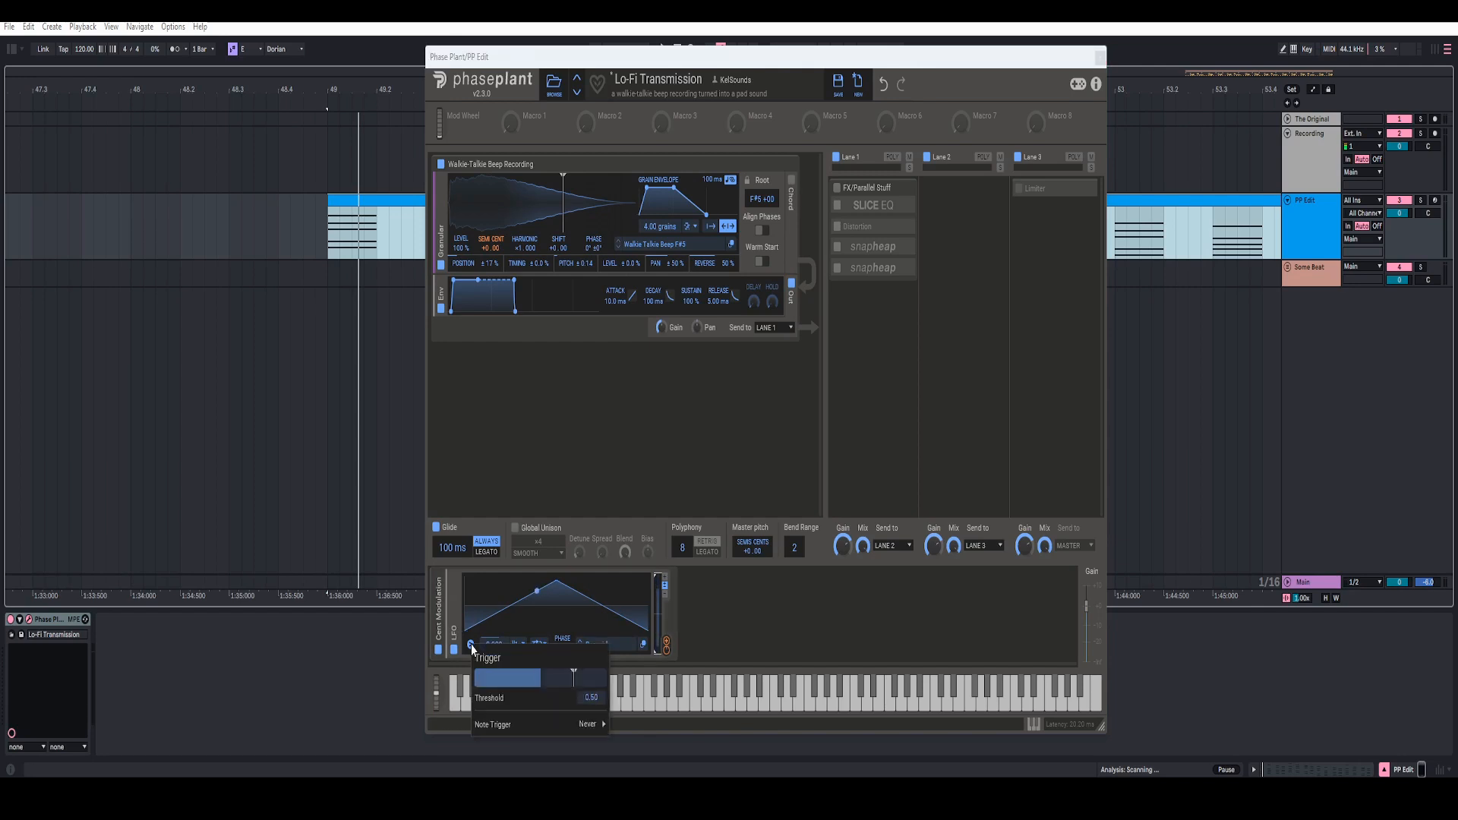
mouse_move(517, 731)
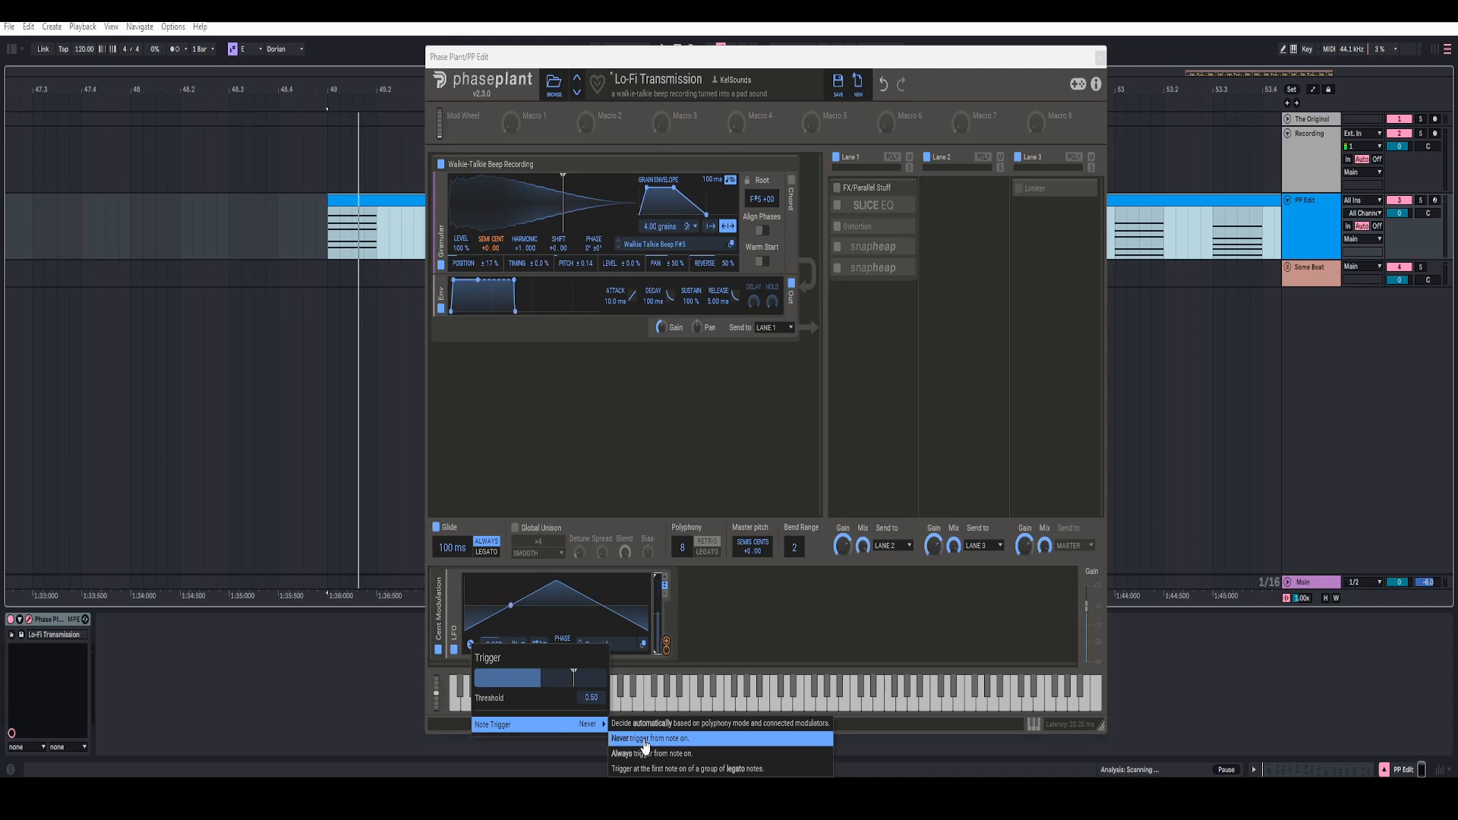
left_click(699, 624)
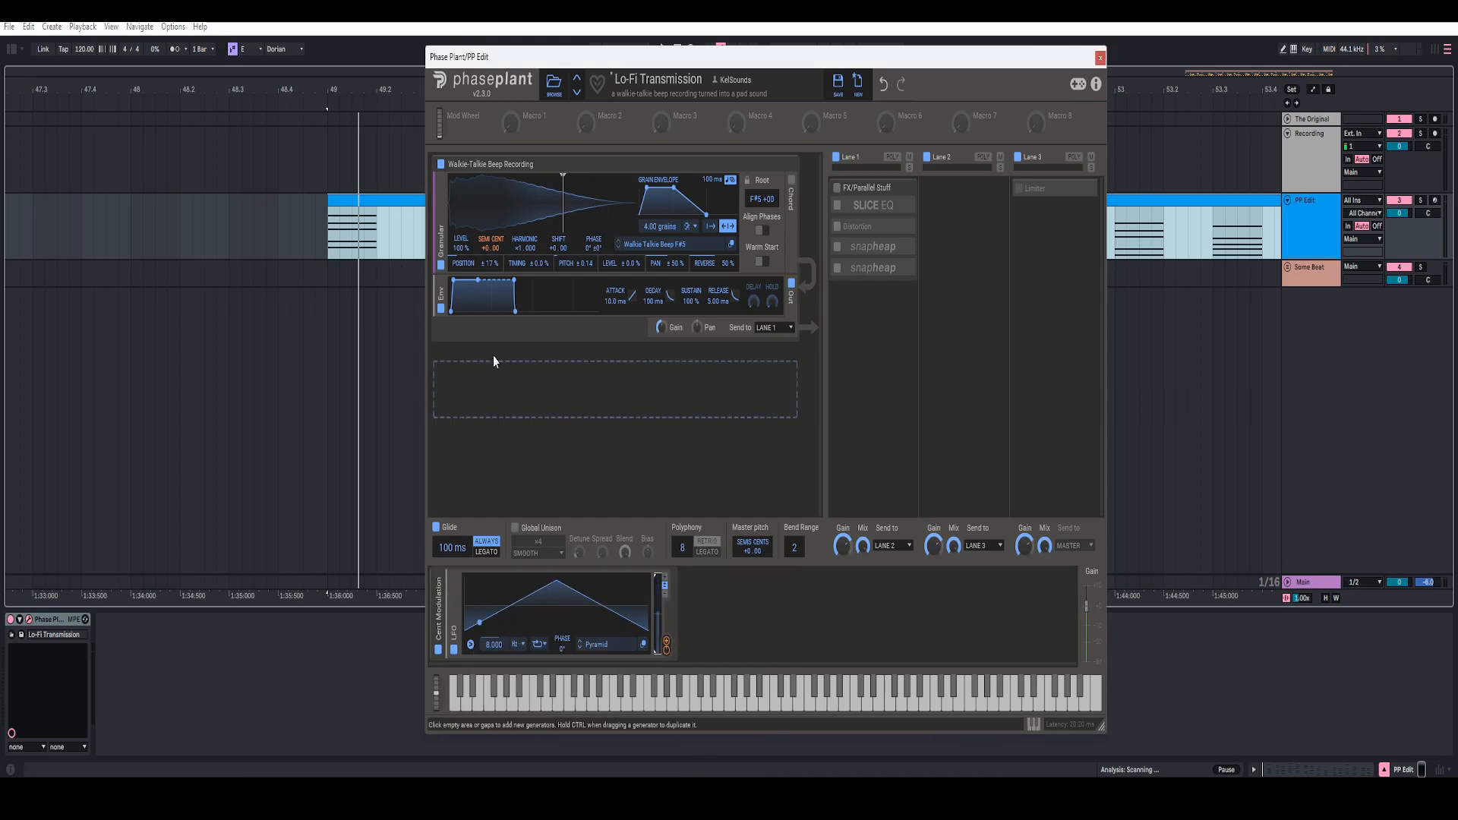
Step: Check the LFO's modulation amount on the granular generator's pitch and play the PP Edit chord clip
left_click_drag(666, 642, 490, 259)
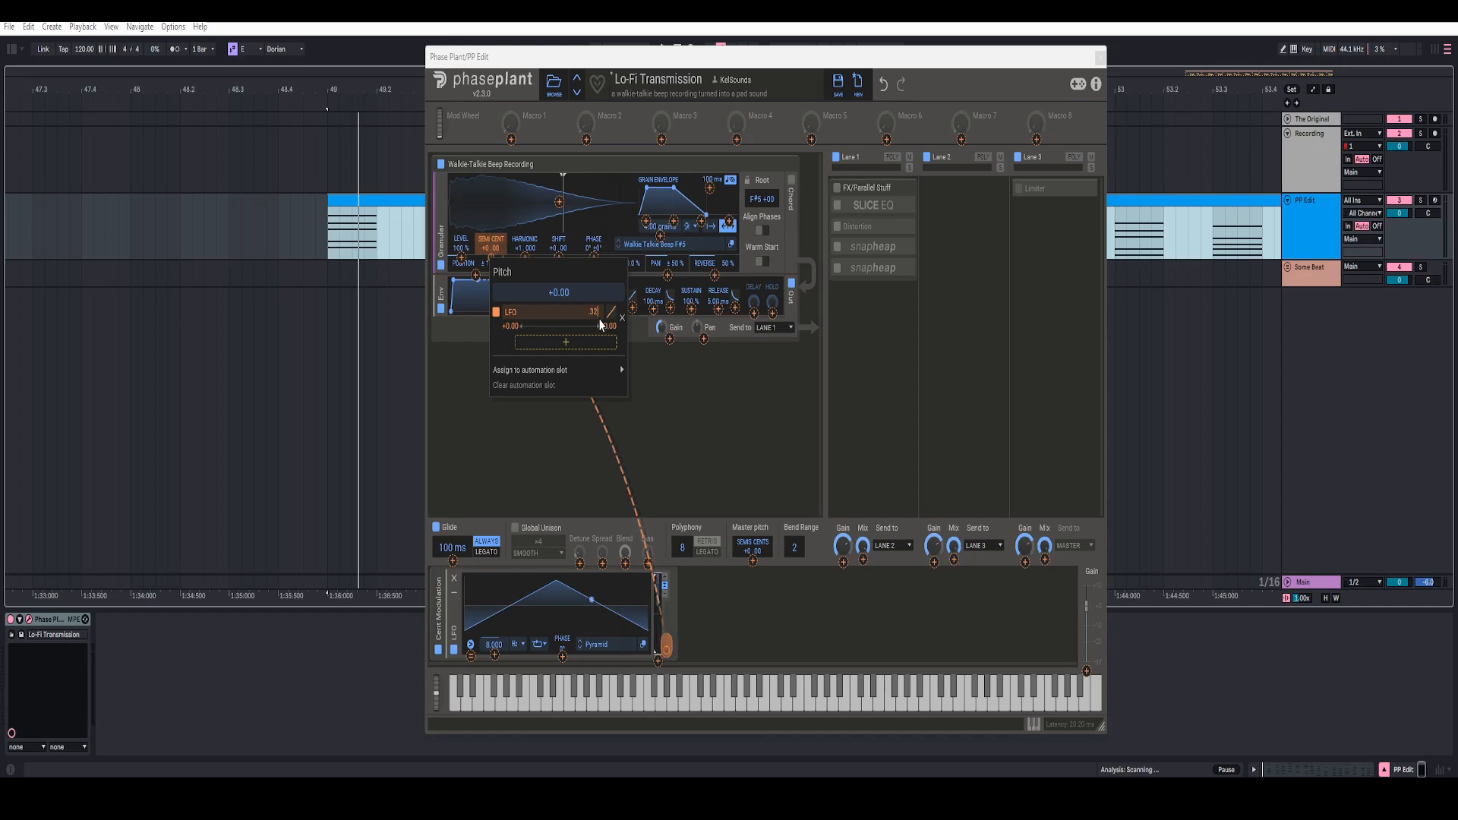
left_click(544, 460)
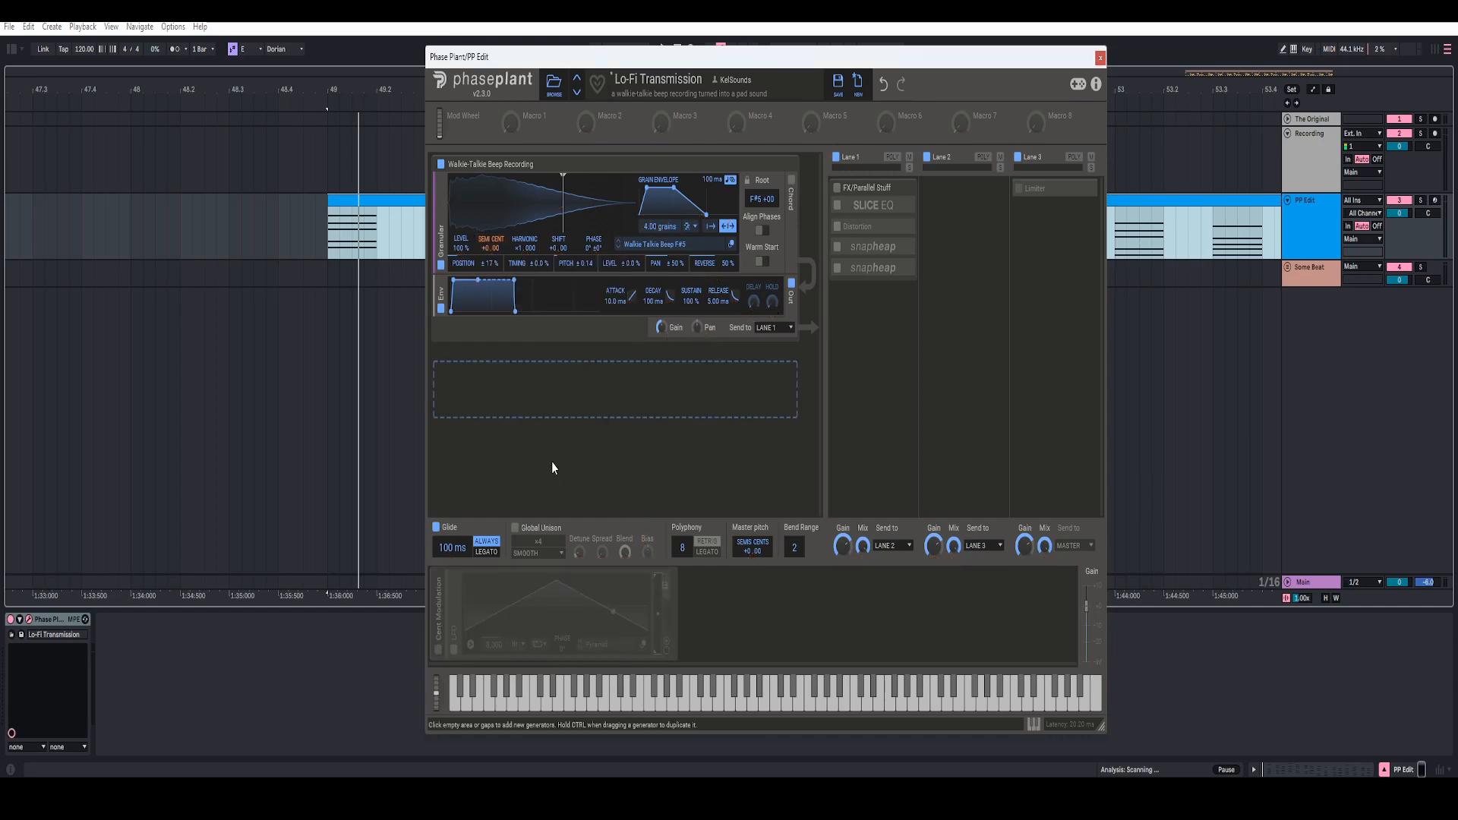
key("space")
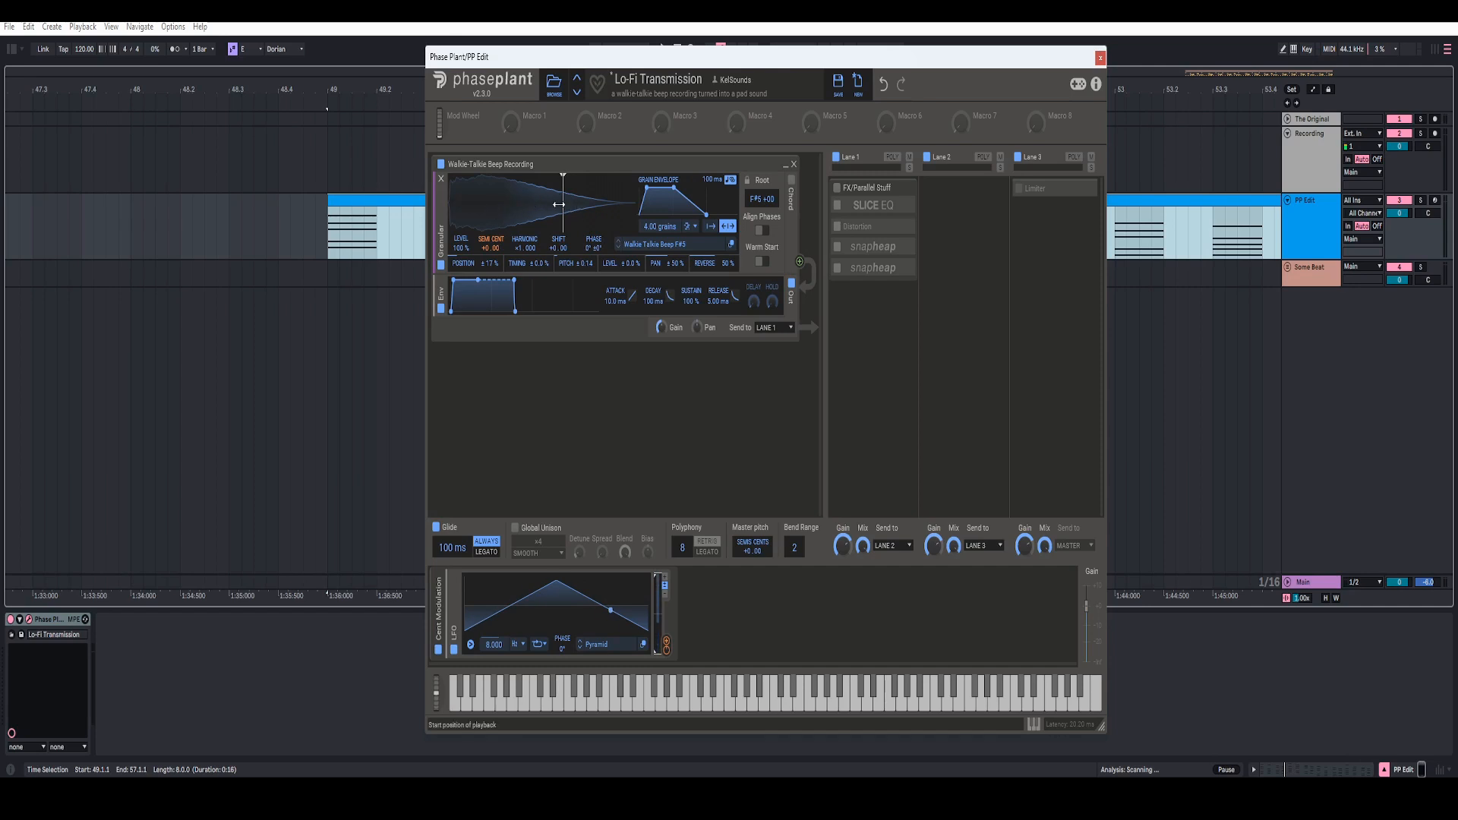
mouse_move(565, 201)
left_mouse_down()
mouse_move(445, 218)
mouse_move(562, 197)
left_mouse_up()
Step: Open the Slice EQ editor from Lane 1 and check the peak filter's cutoff frequency
left_click(874, 205)
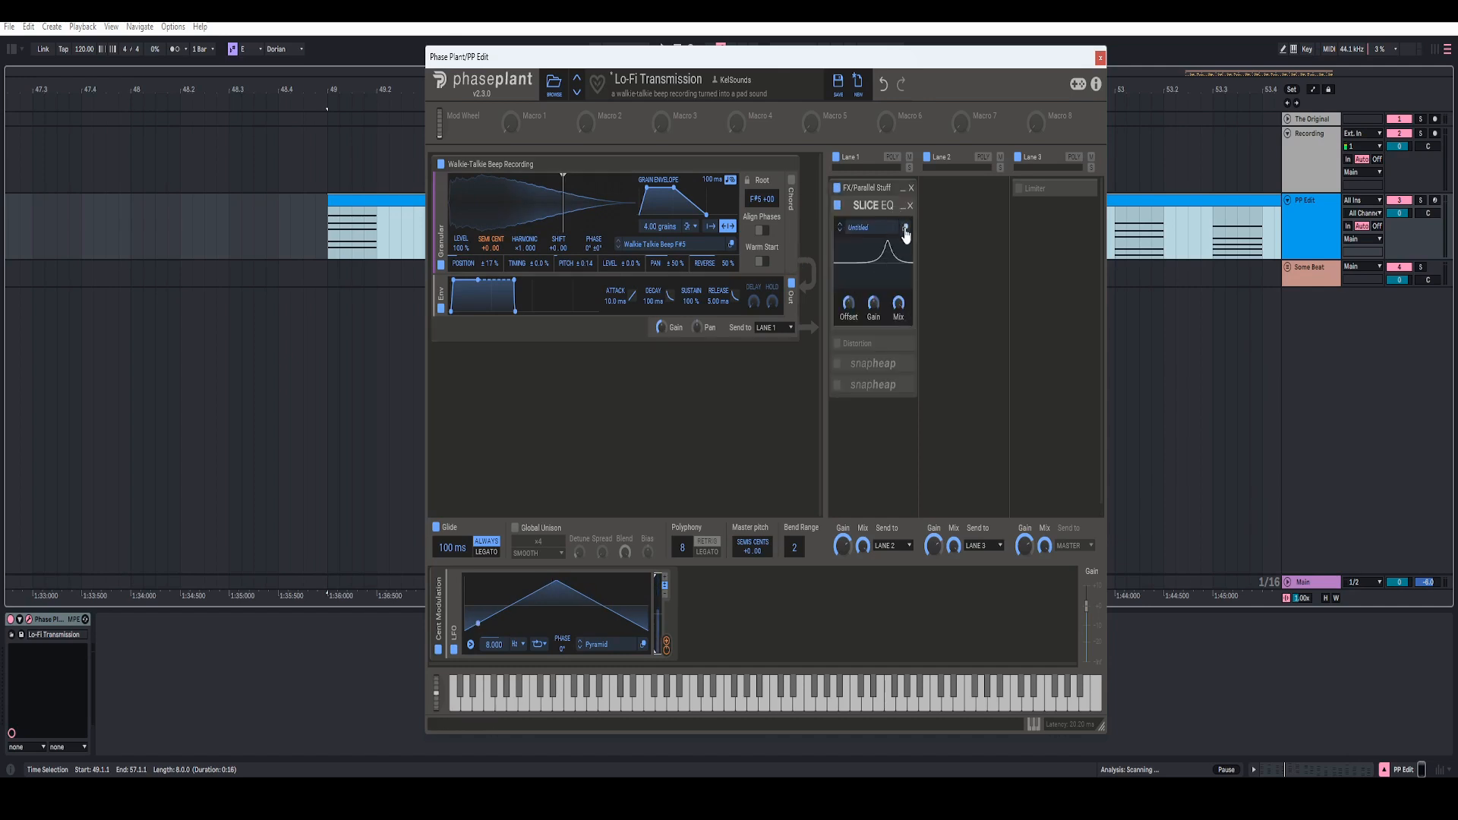
left_click(904, 230)
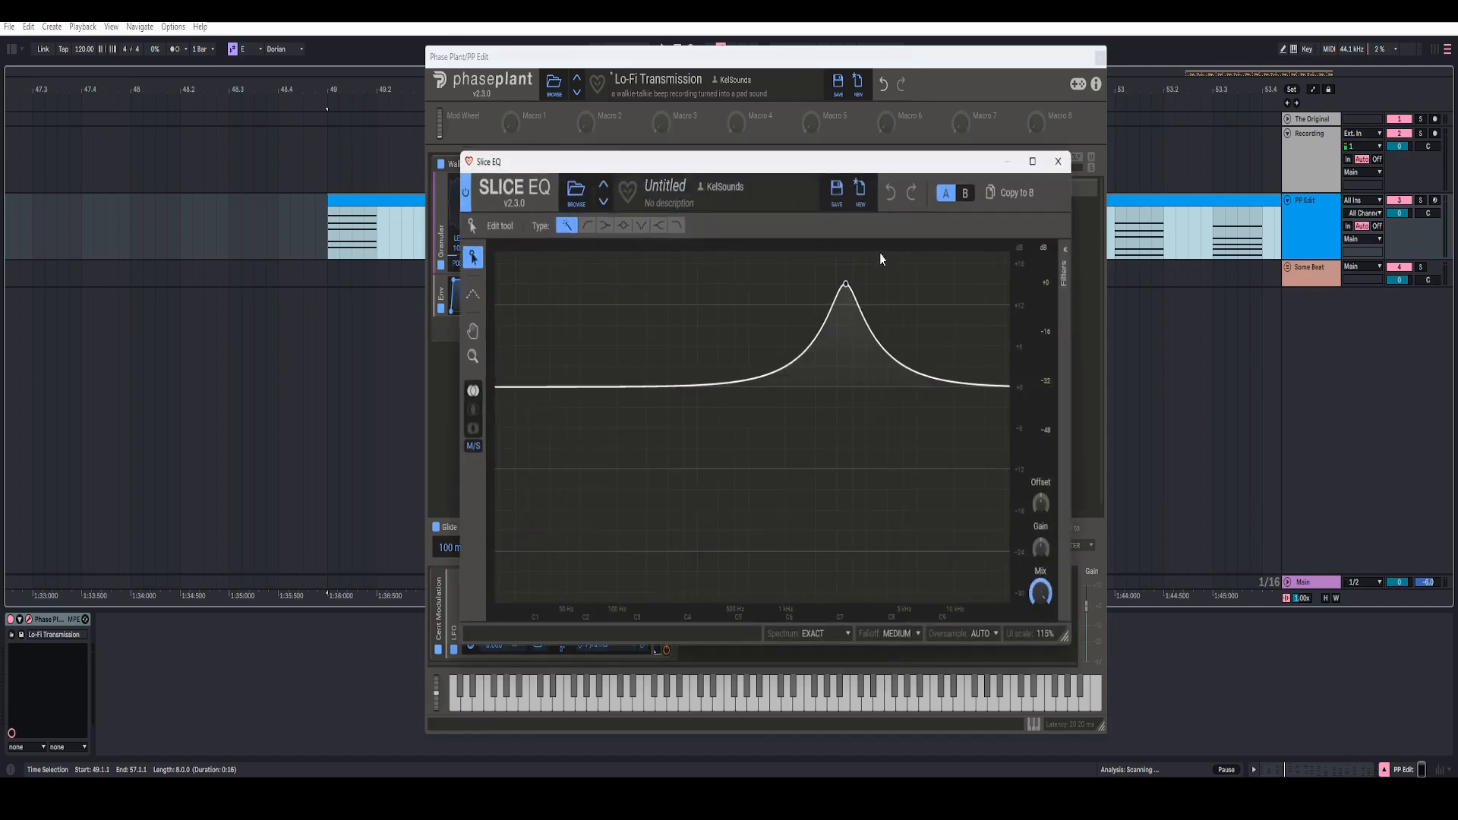
right_click(978, 311)
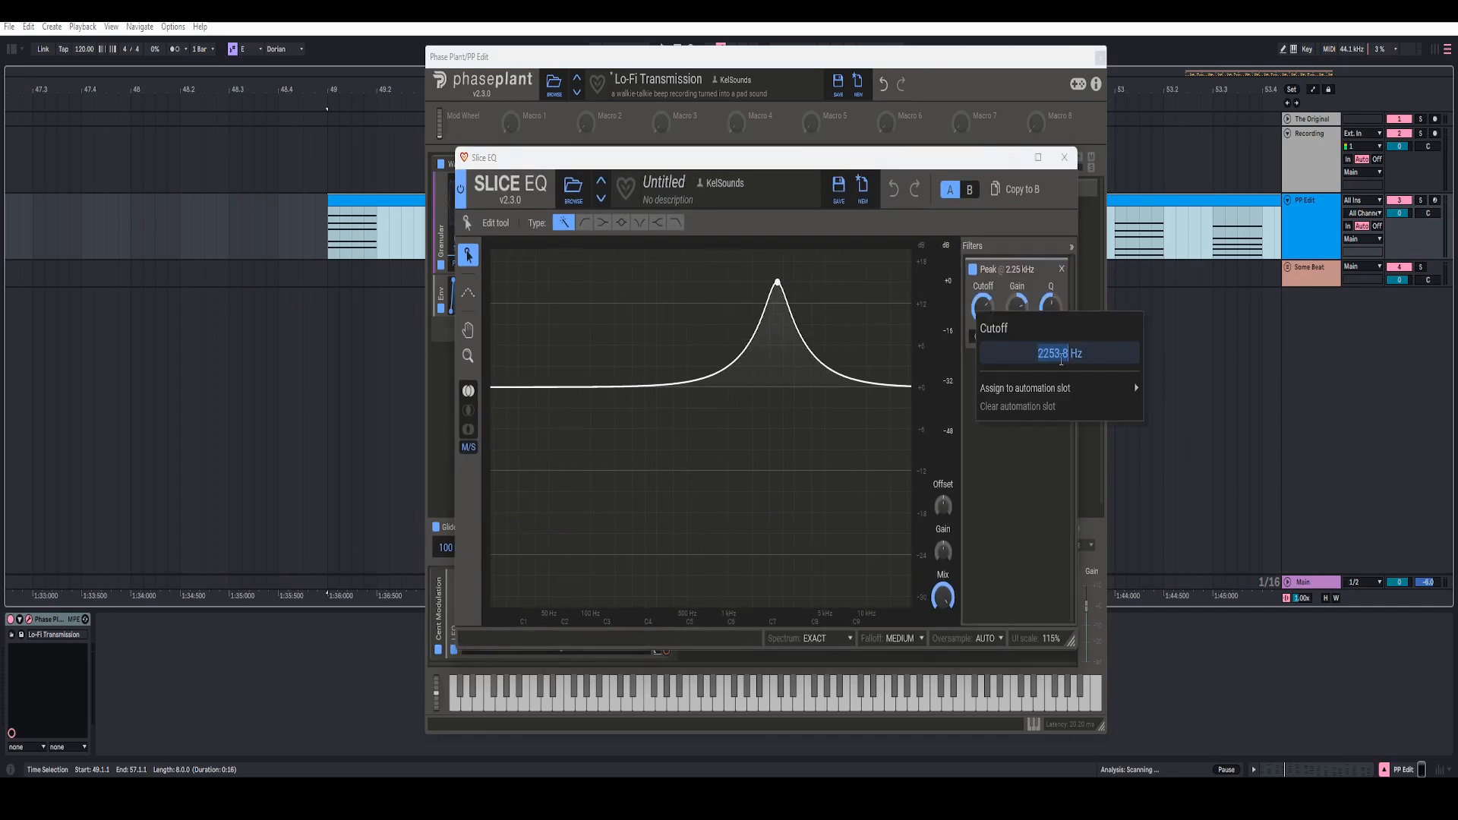
left_click(987, 250)
Step: Check the Slice EQ peak filter's gain and play the chord clip through it before closing the editor
right_click(1018, 311)
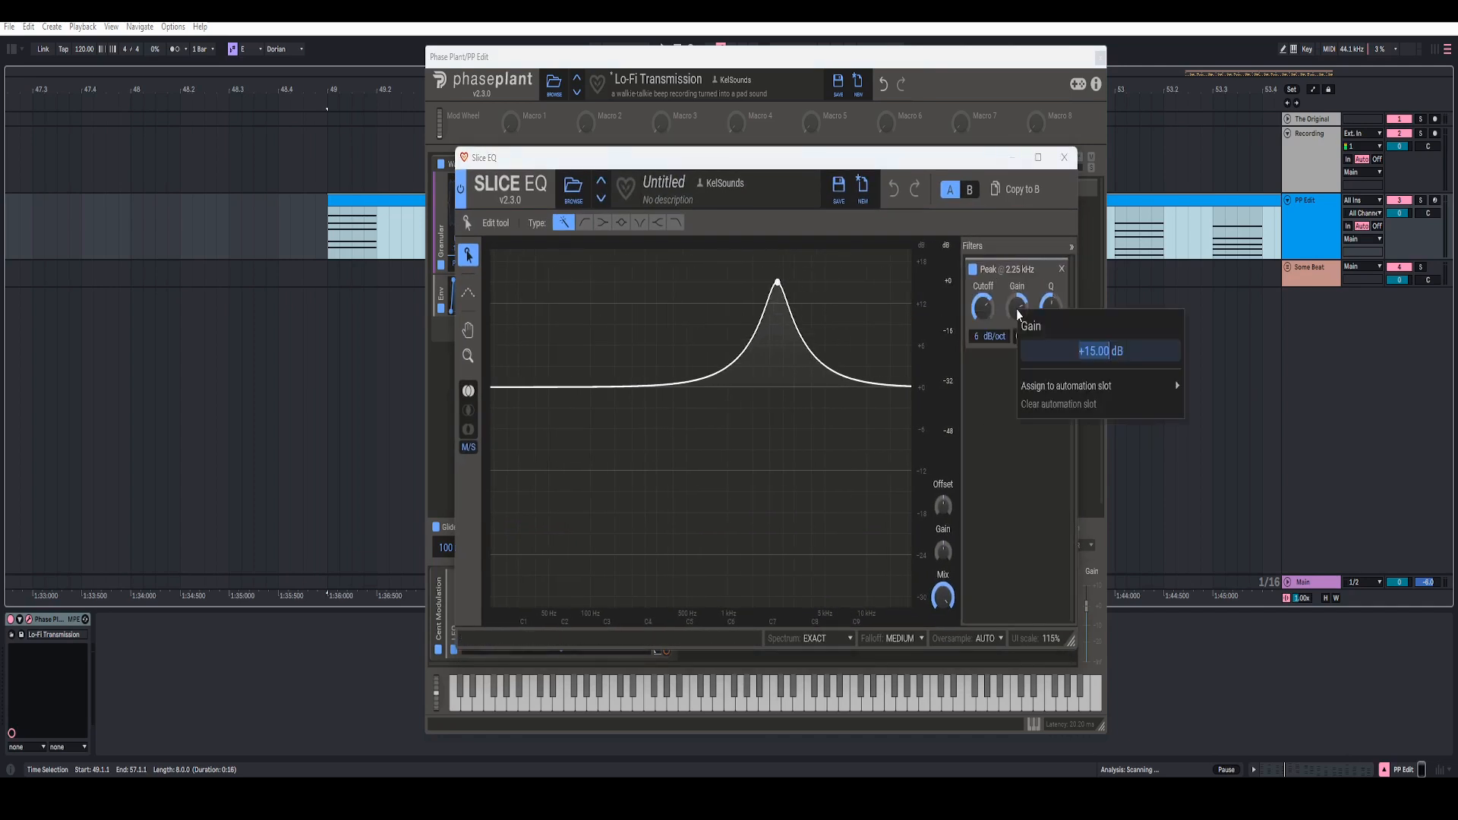
left_click(999, 456)
key("space")
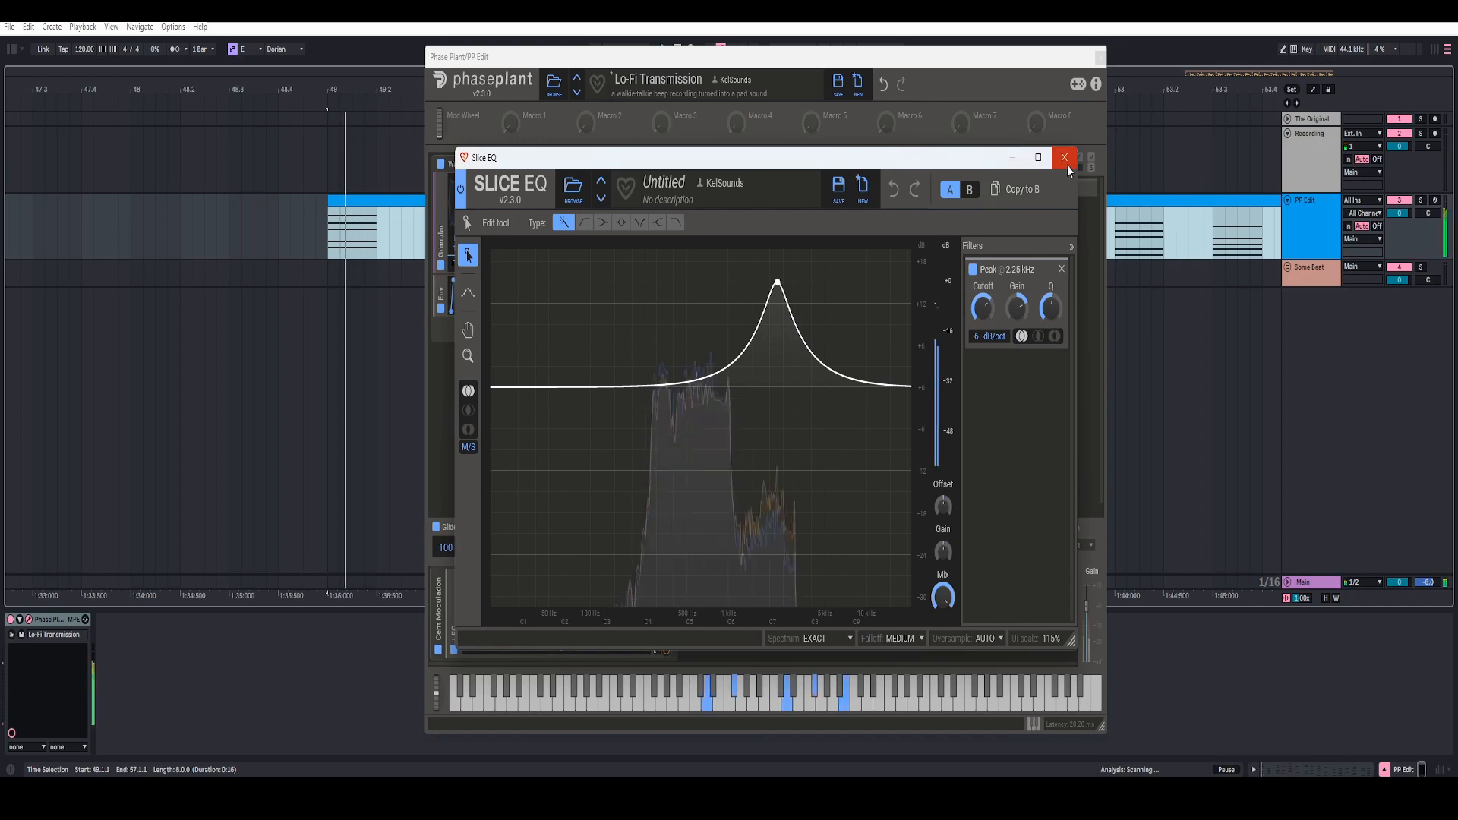
left_click(1064, 158)
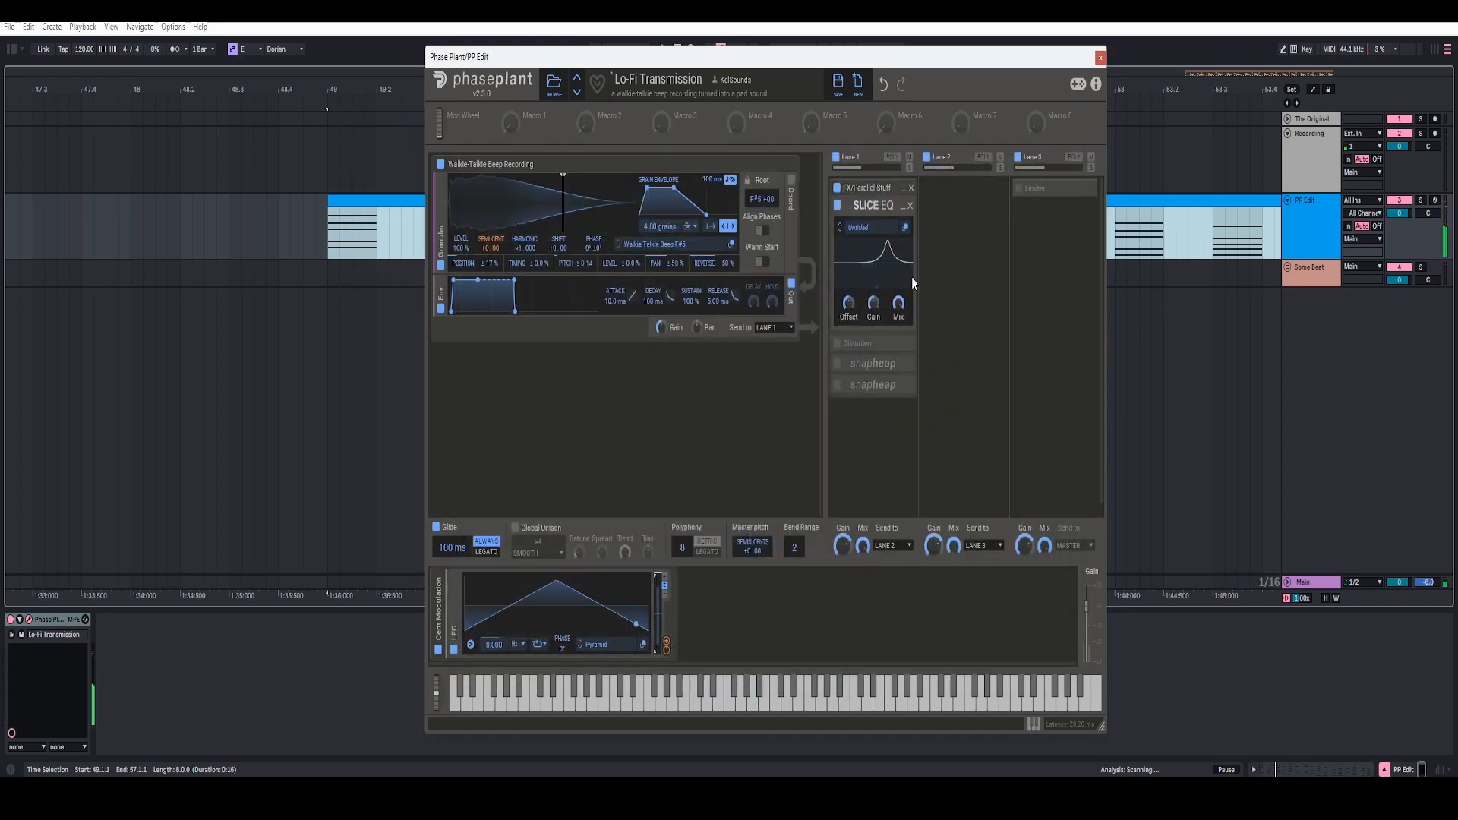
Step: Turn on the Distortion effect in Lane 1 and expand its controls
left_click(837, 344)
left_click(902, 344)
scroll(881, 385, "down", 3)
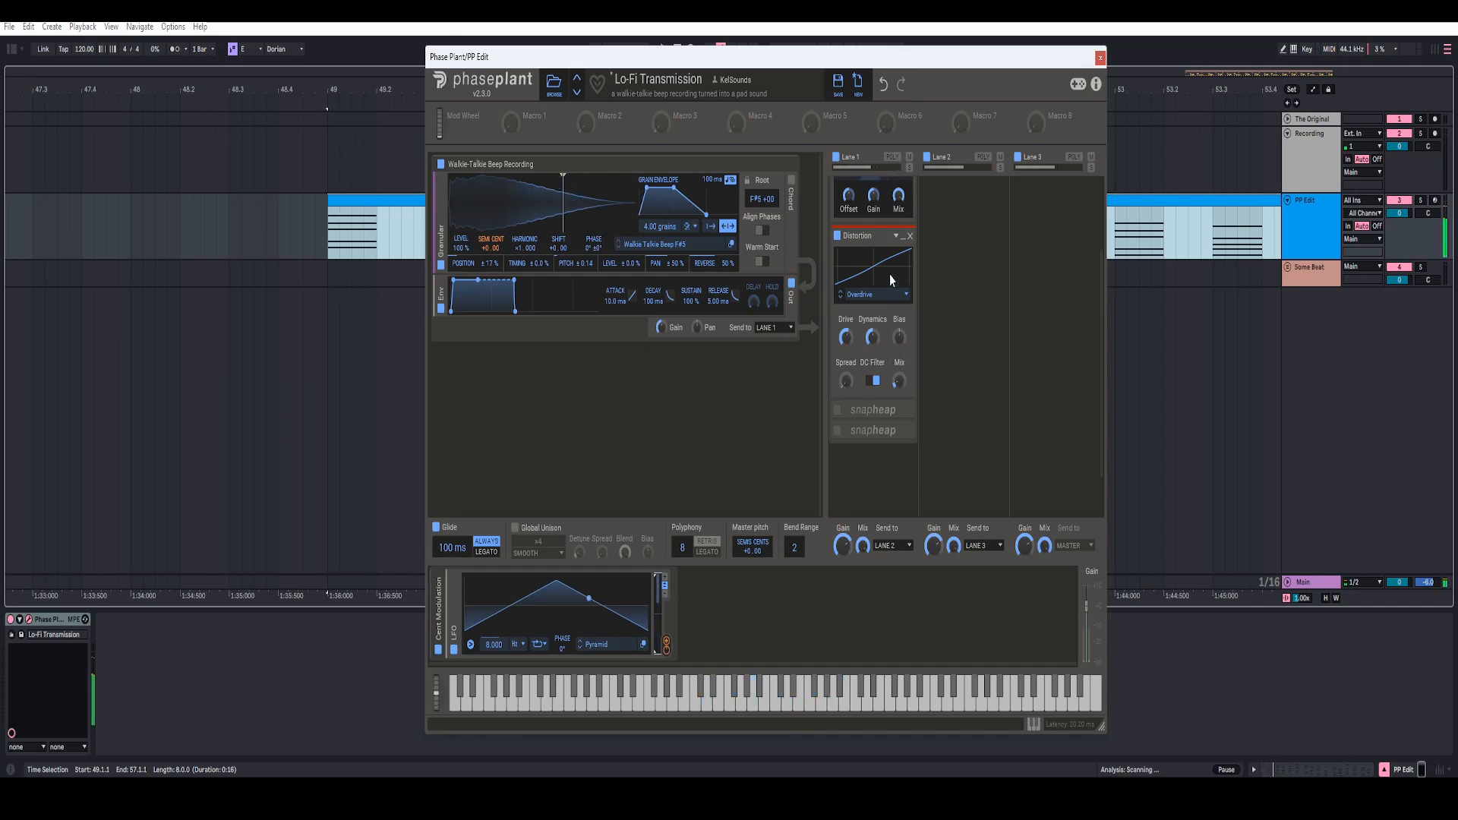
Step: Expand the first Snap Heap in Lane 1, open its editor and check the Ensemble effect's detune and spread
left_click(903, 410)
scroll(885, 364, "down", 4)
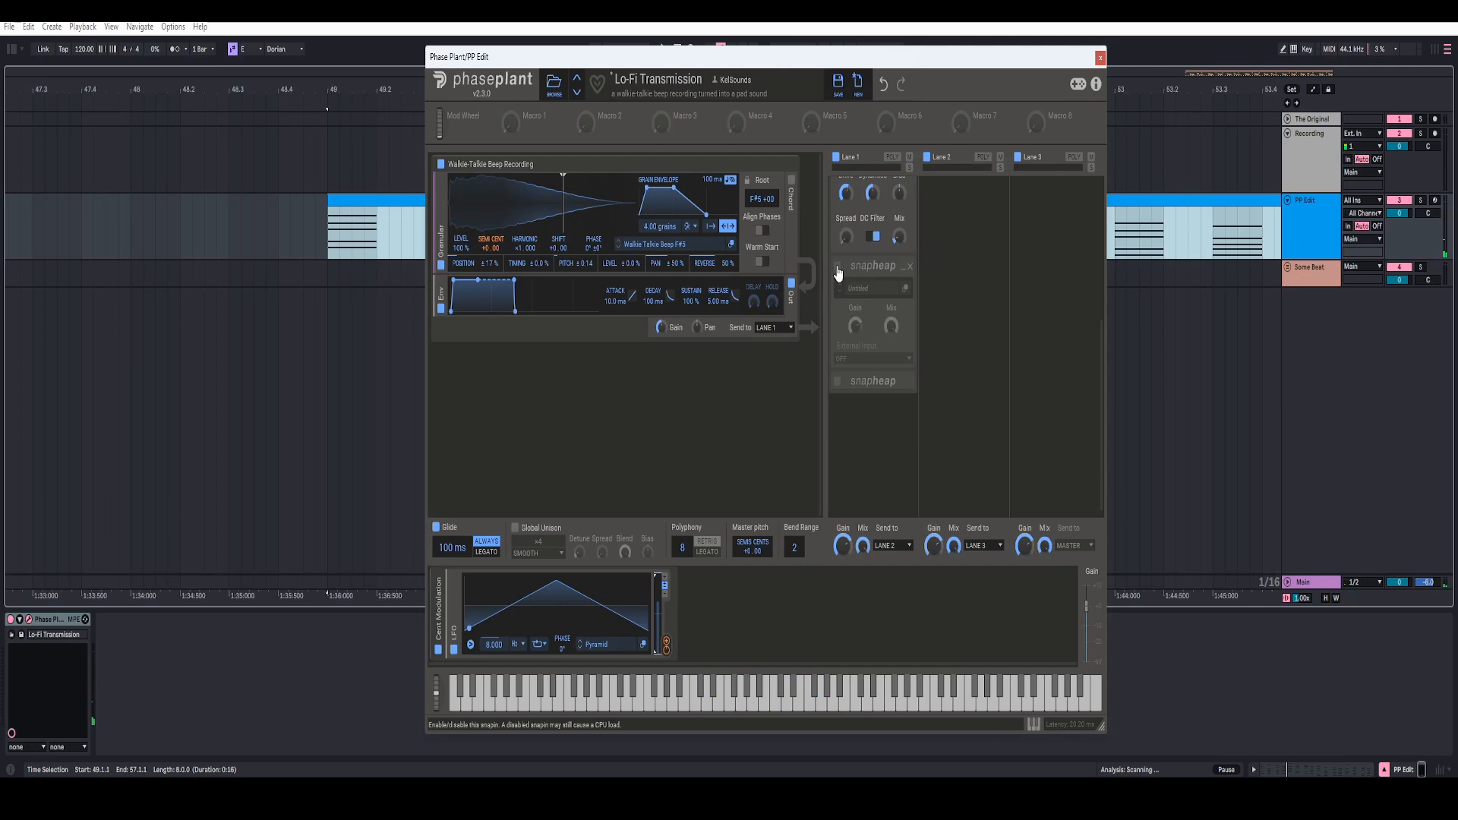
left_click(905, 289)
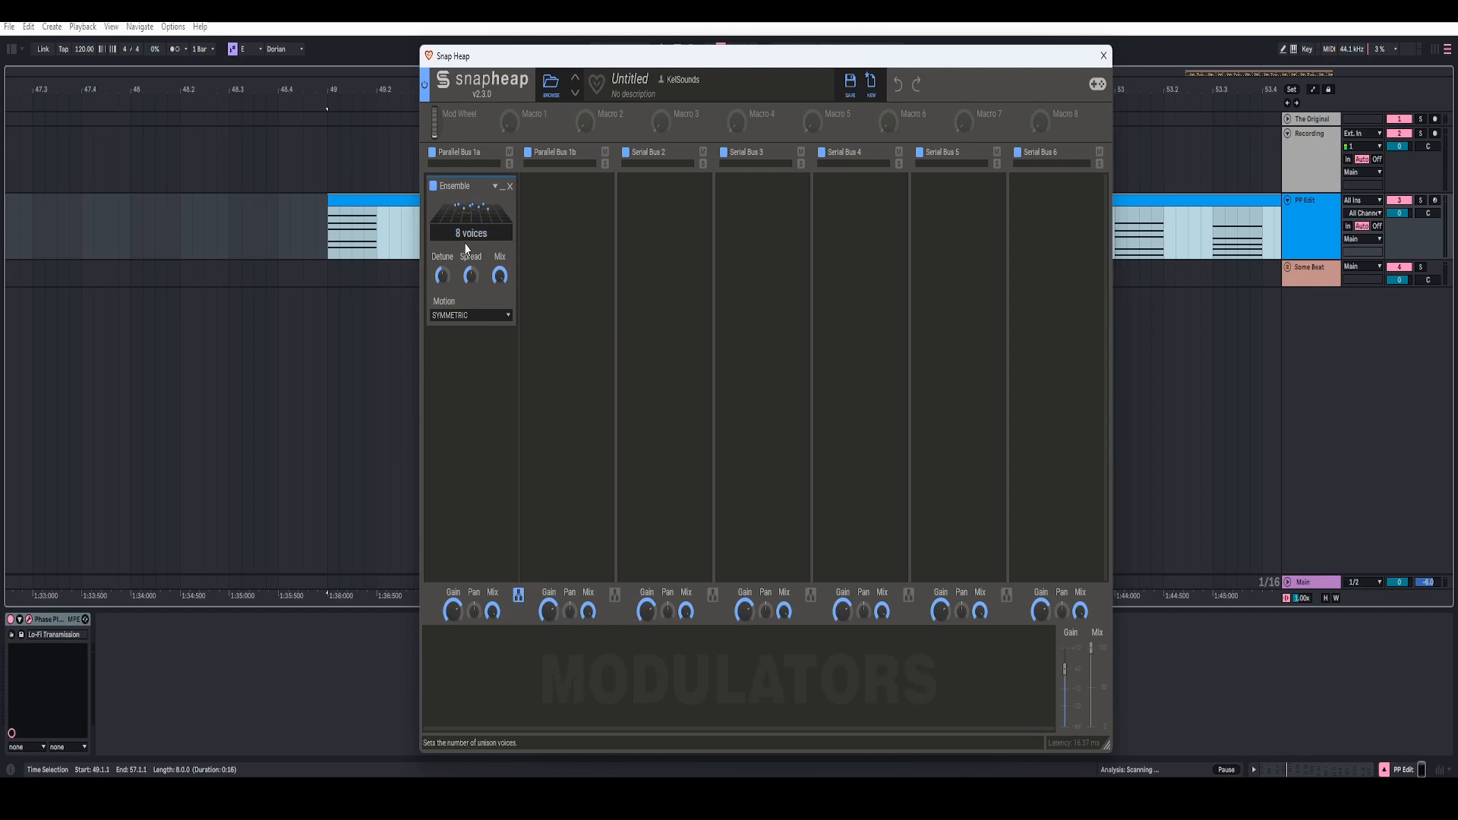
right_click(442, 278)
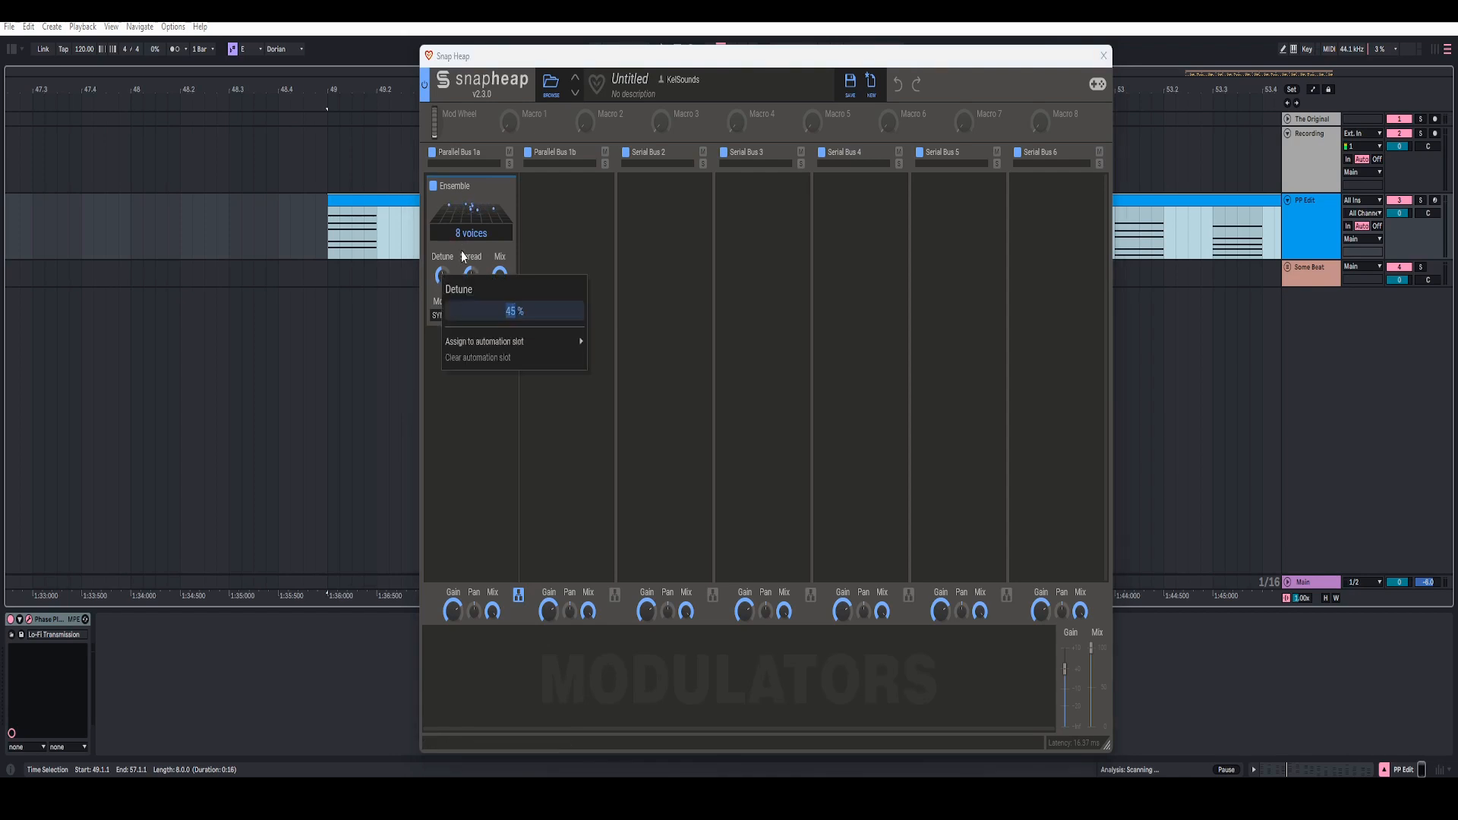
left_click(462, 252)
right_click(474, 275)
left_click(484, 250)
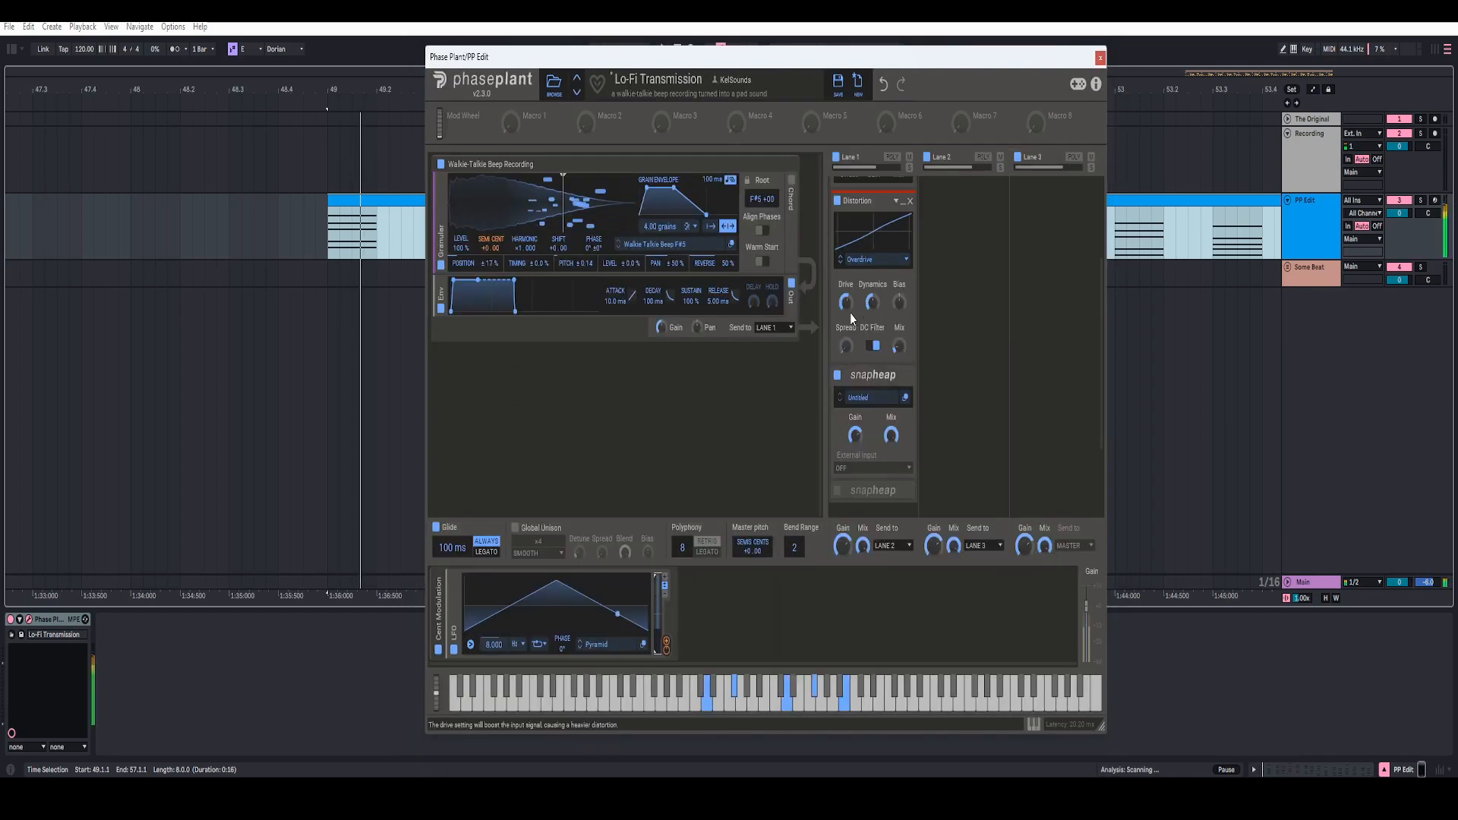
Step: Collapse the first Snap Heap in Lane 1 and open the editor of the second Snap Heap below it
left_click(874, 346)
scroll(879, 326, "up", 3)
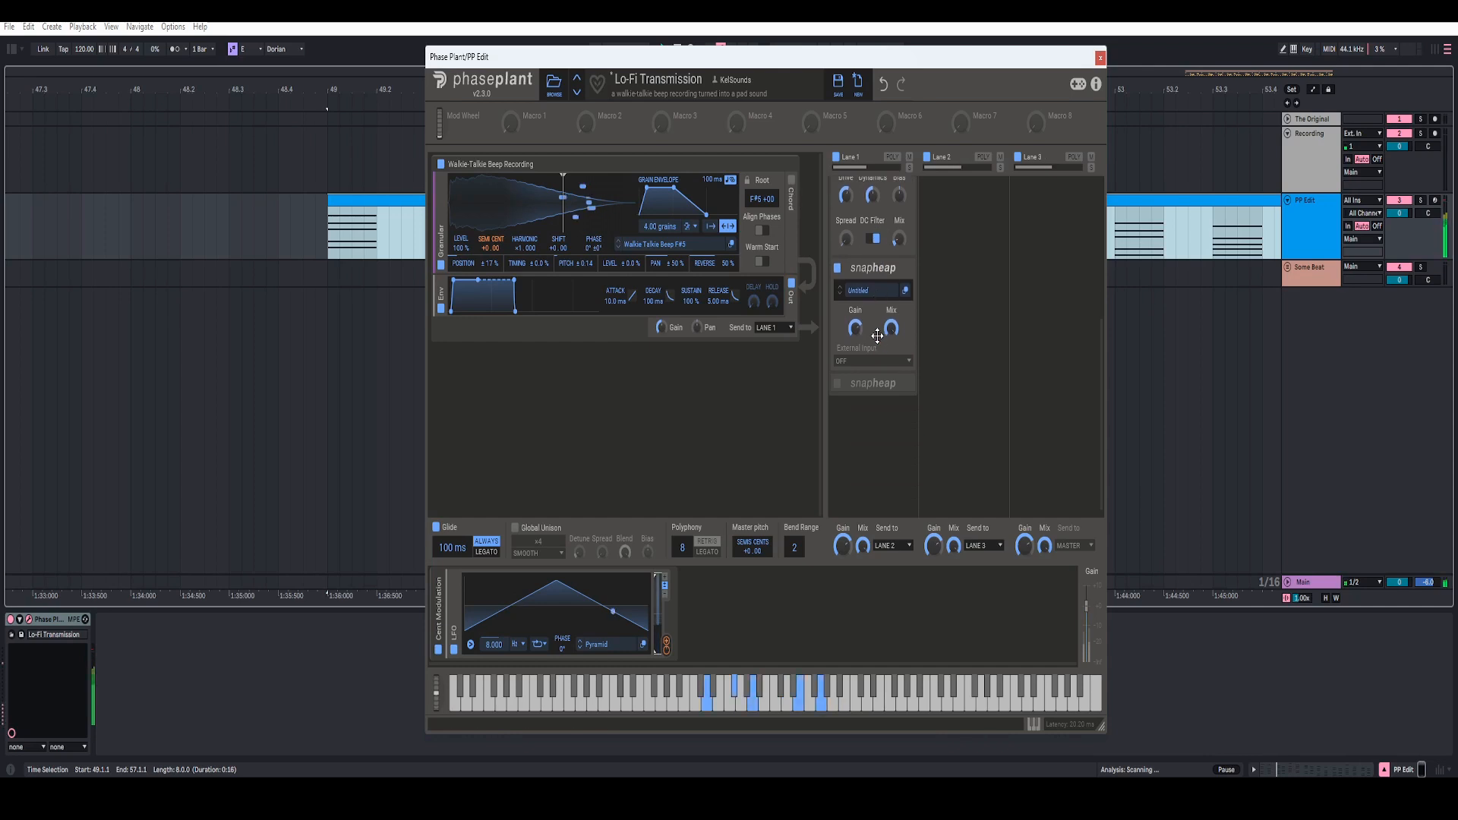
left_click(903, 311, "shift")
left_click(904, 270)
left_click(905, 290)
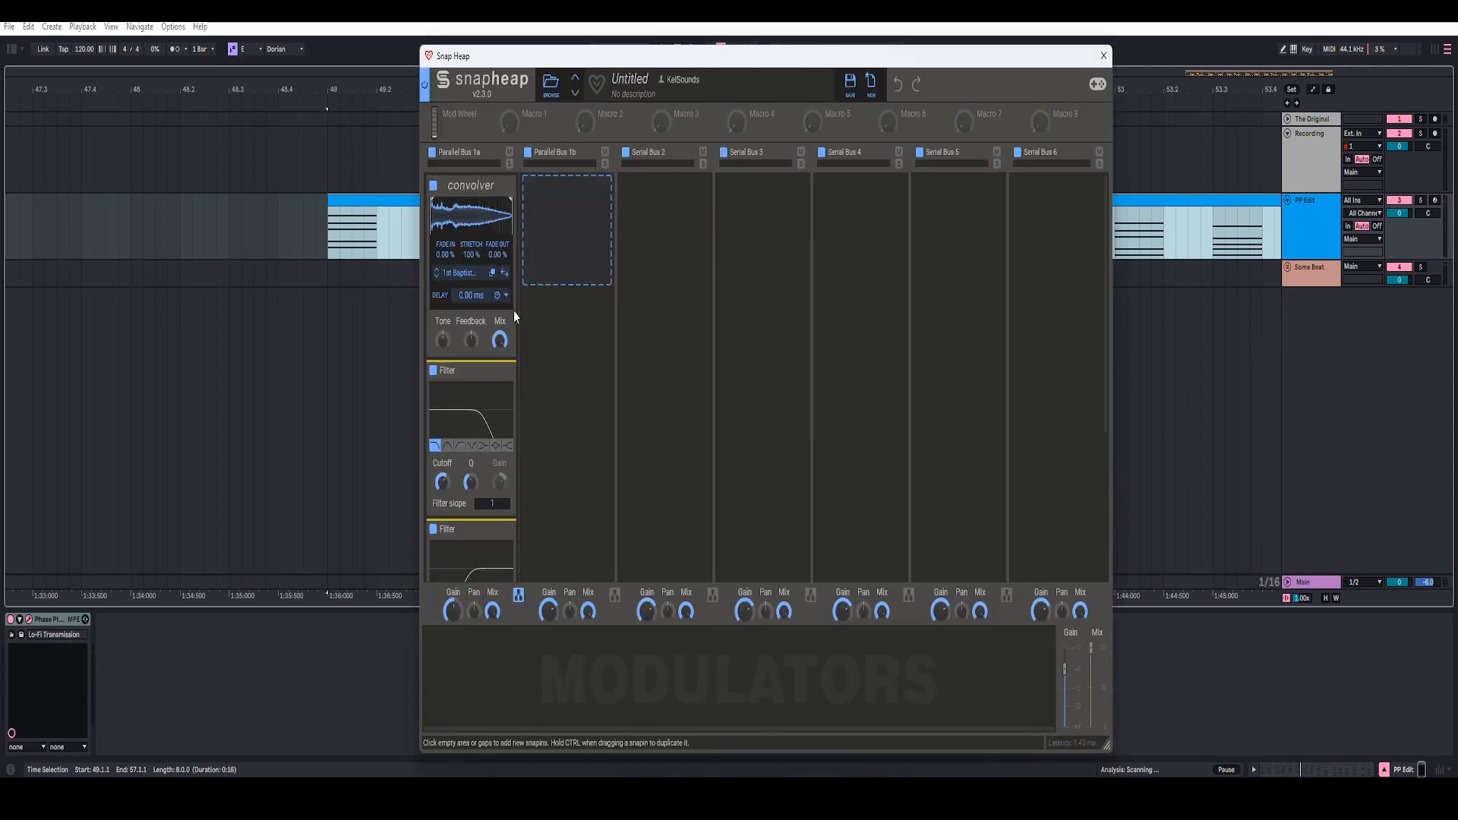
Step: Check the gain of Parallel Bus 1a and view the Convolver's impulse response in the Spaces Real library
right_click(452, 611)
left_click(559, 416)
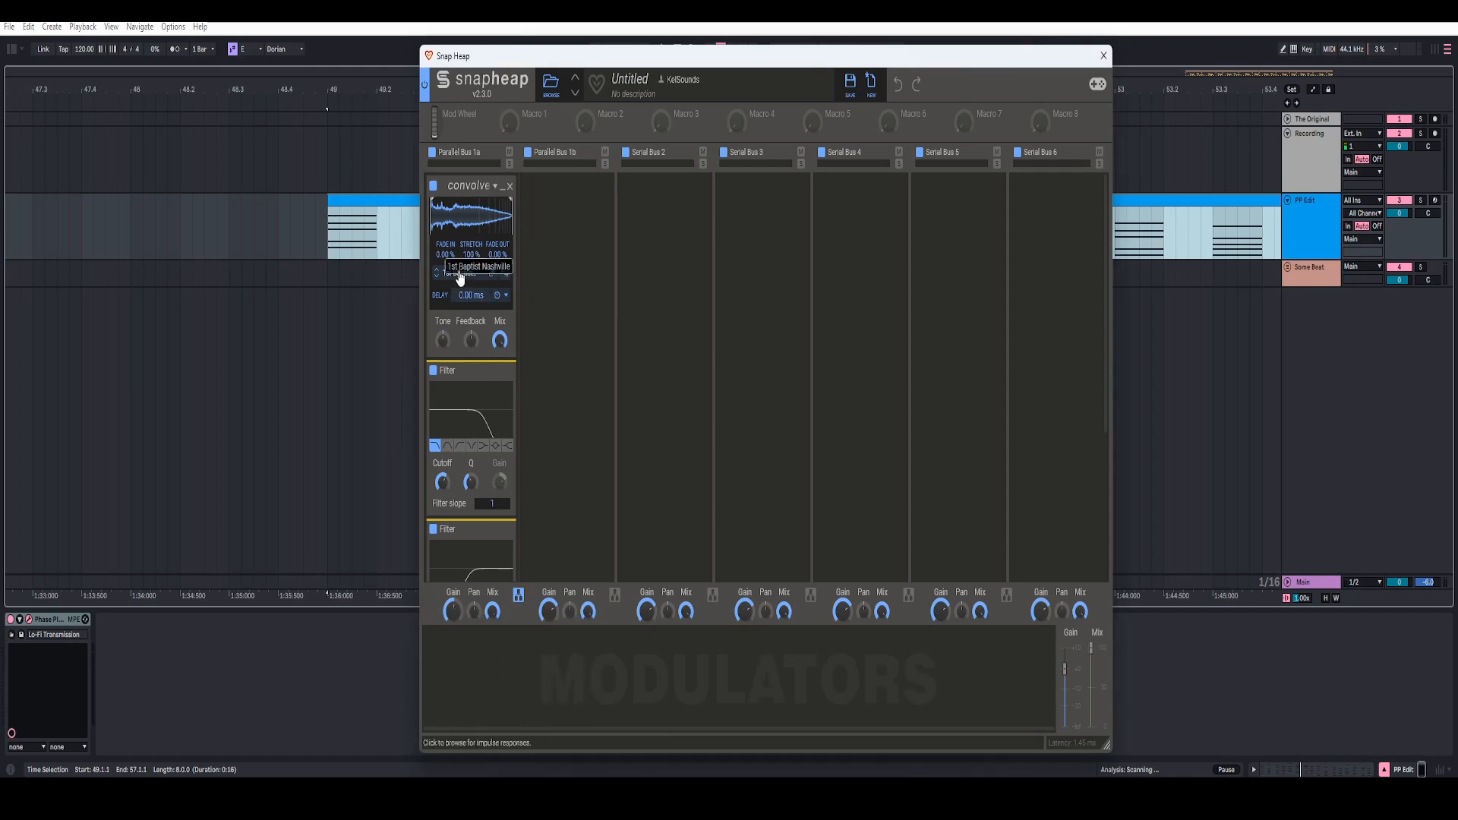
left_click(458, 280)
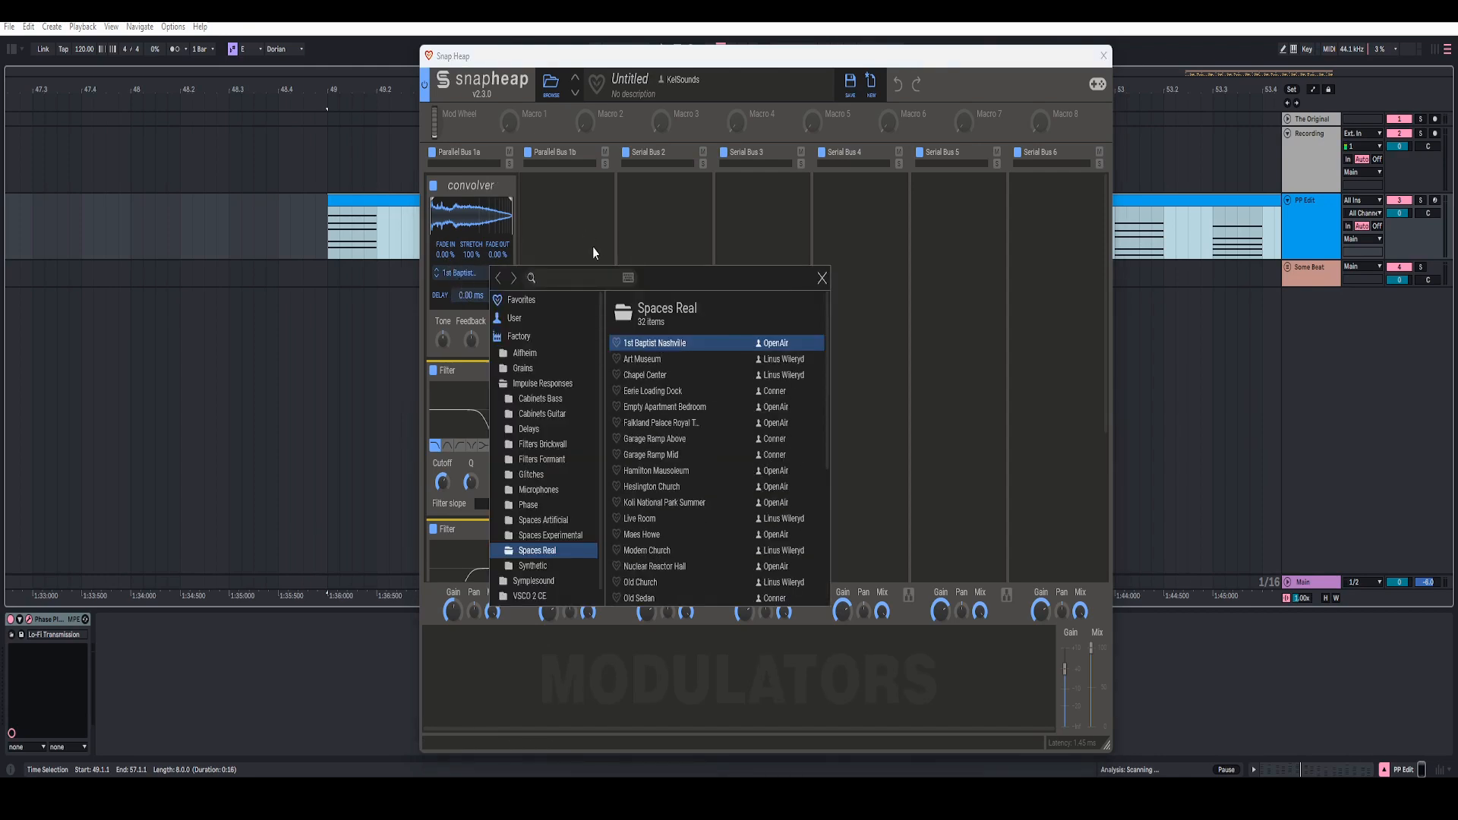
left_click(822, 278)
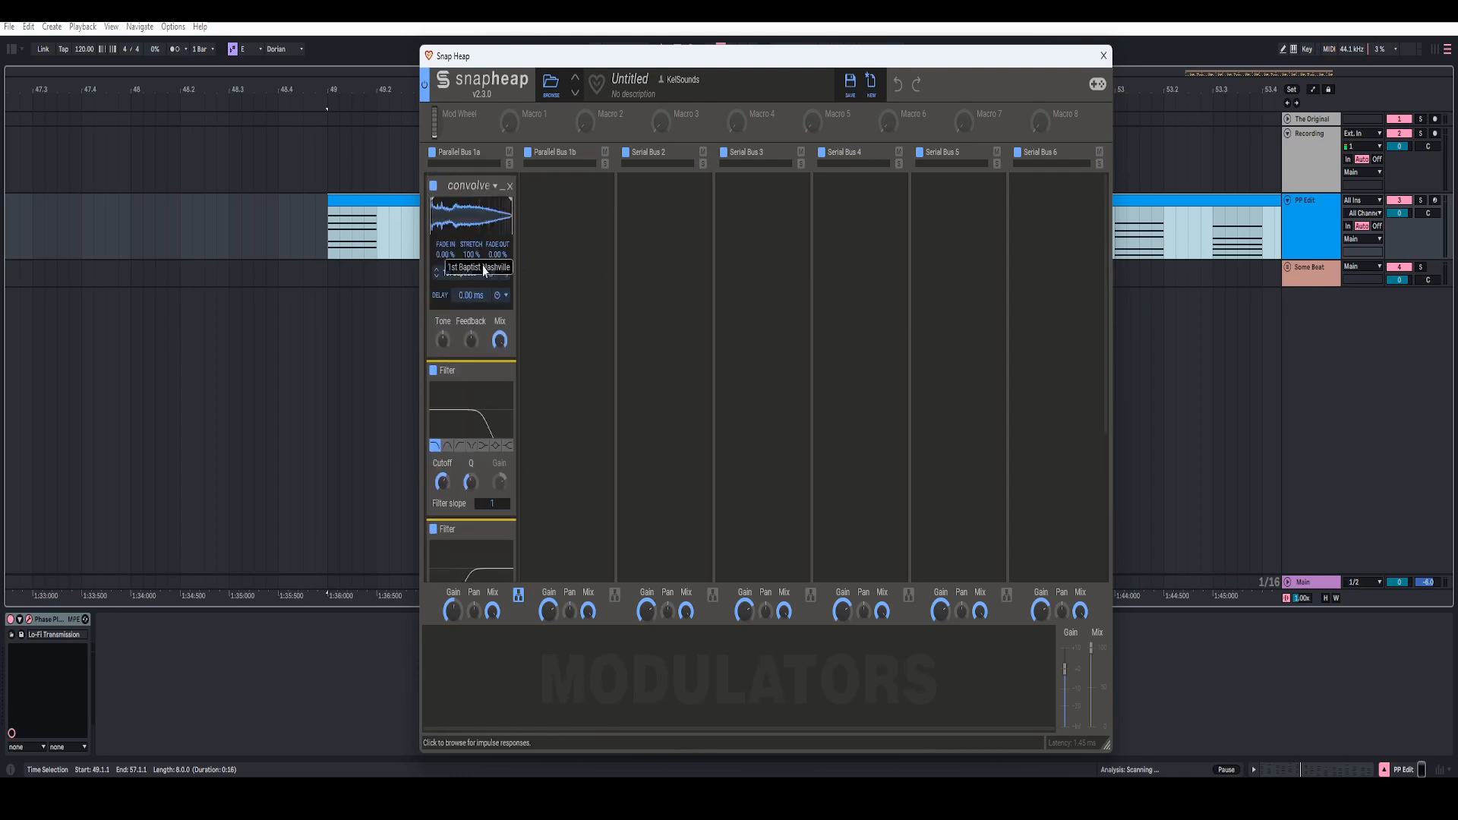
Step: Check the cutoff frequencies of the low-pass and high-pass filters below the Convolver
scroll(480, 289, "down", 2)
scroll(480, 338, "down", 2)
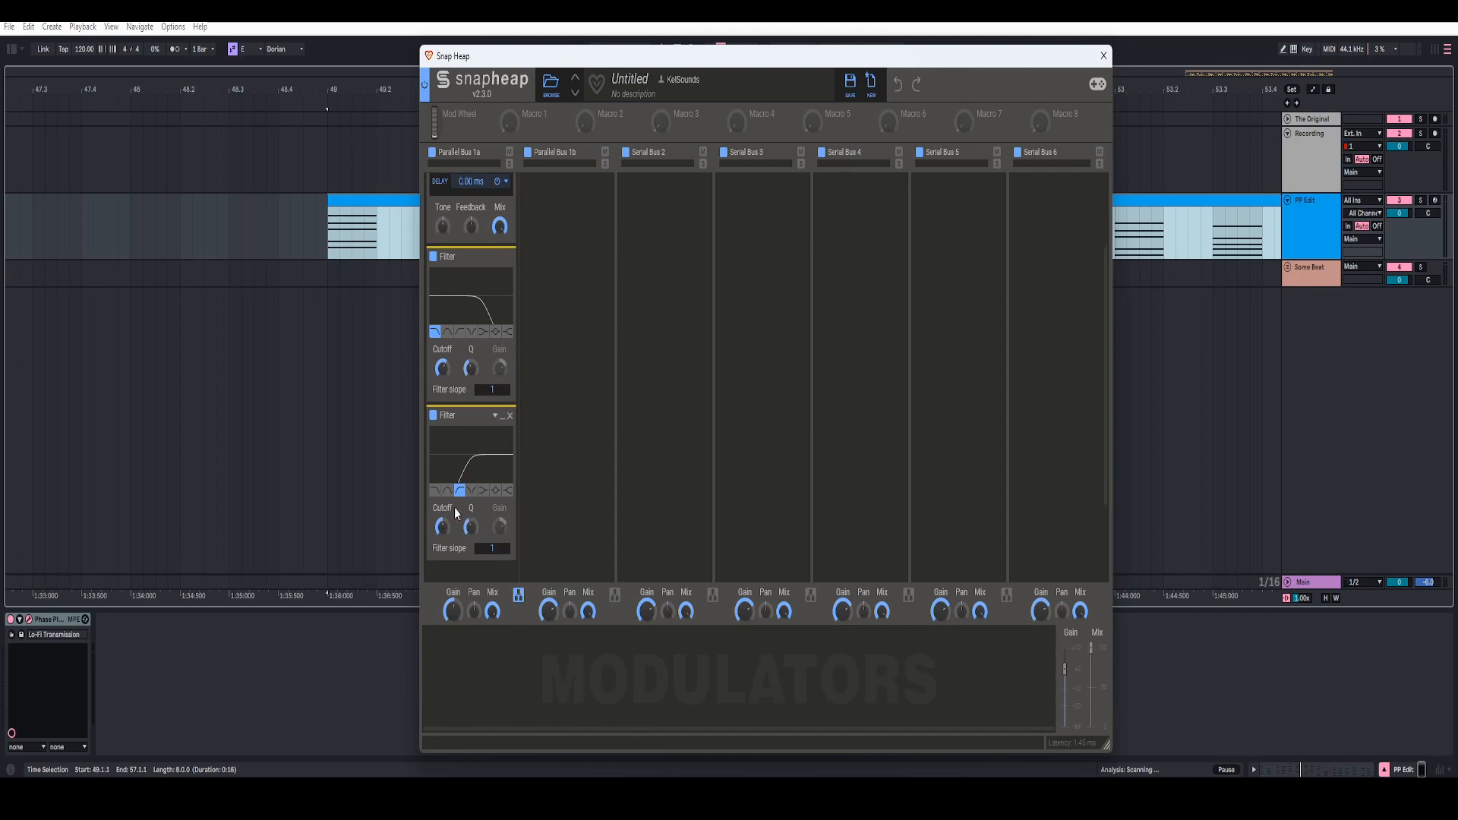
right_click(440, 371)
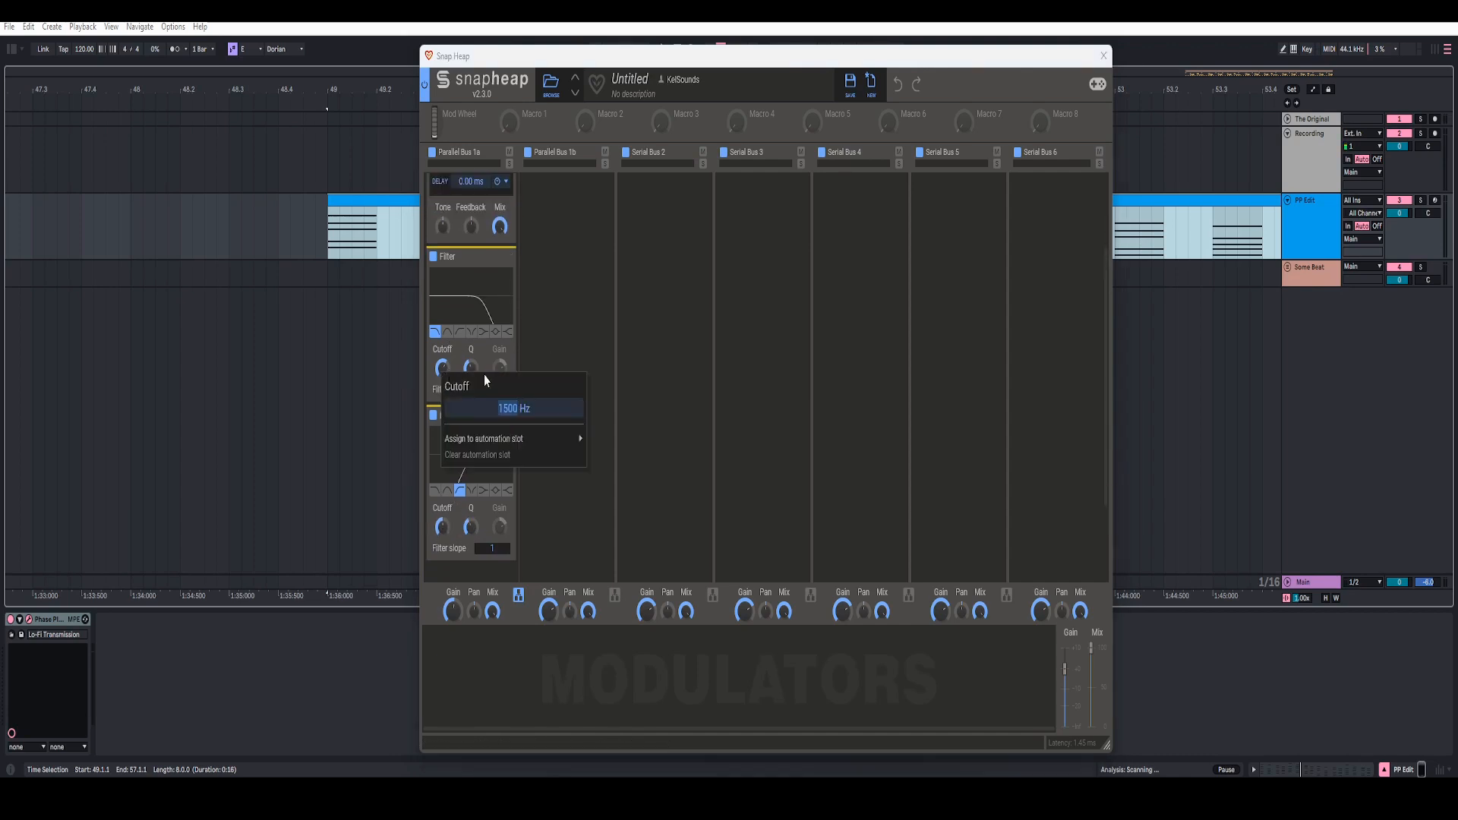
left_click(516, 348)
right_click(444, 530)
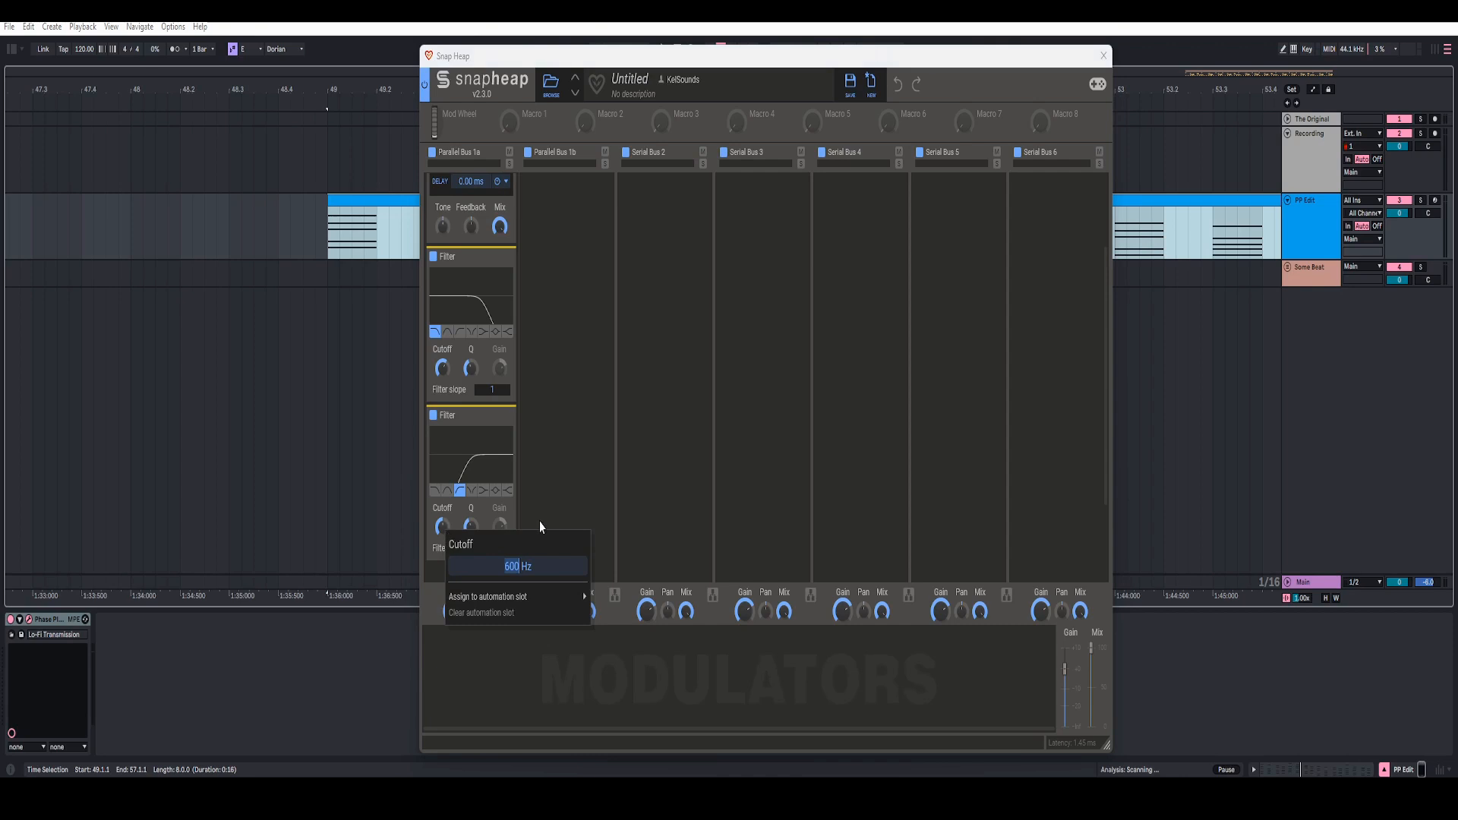
left_click(553, 467)
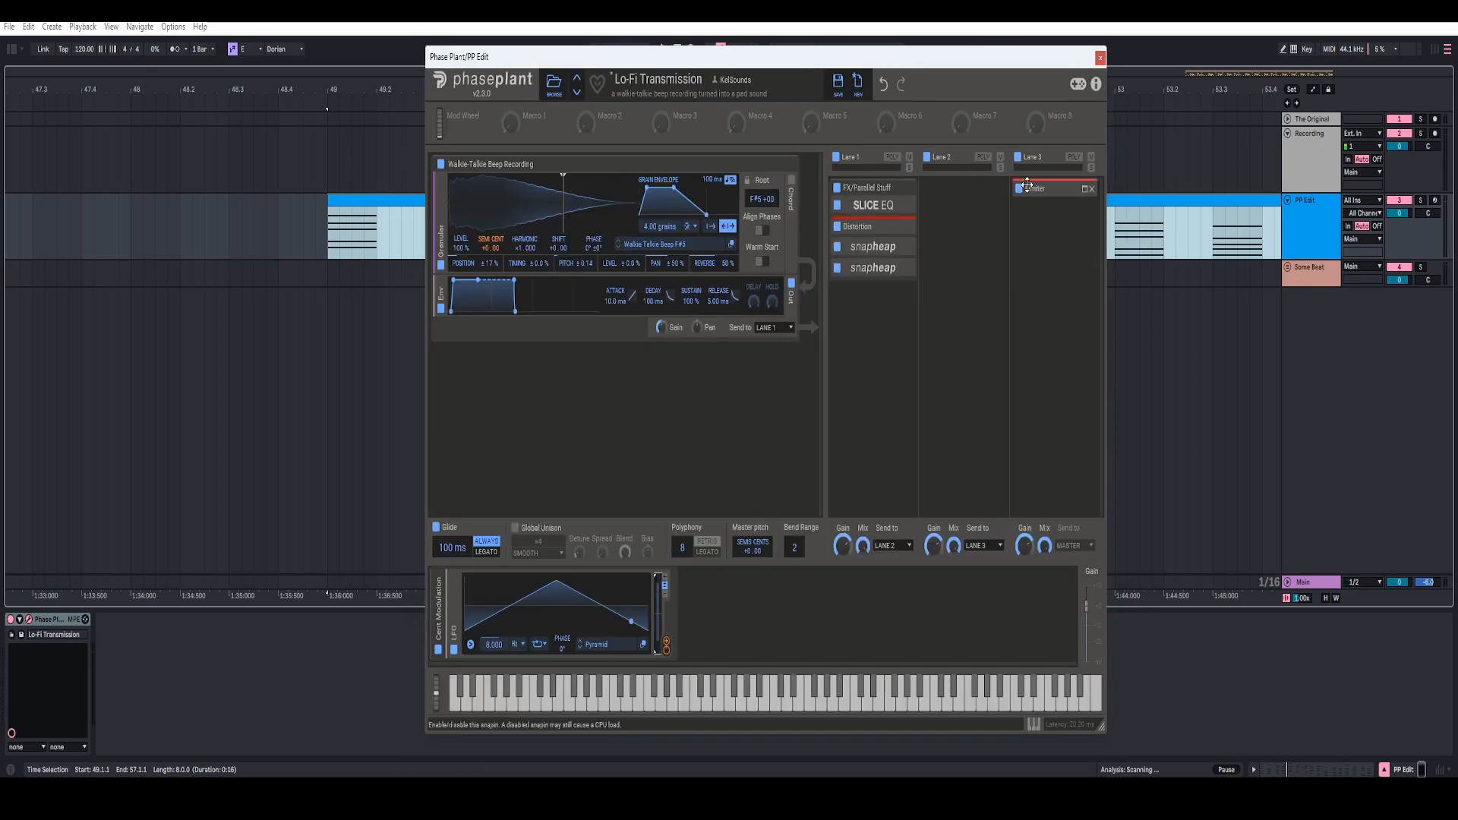
Step: Expand the Limiter in Lane 3 and check its input gain while the chord clip plays
left_click(1084, 191)
right_click(1031, 267)
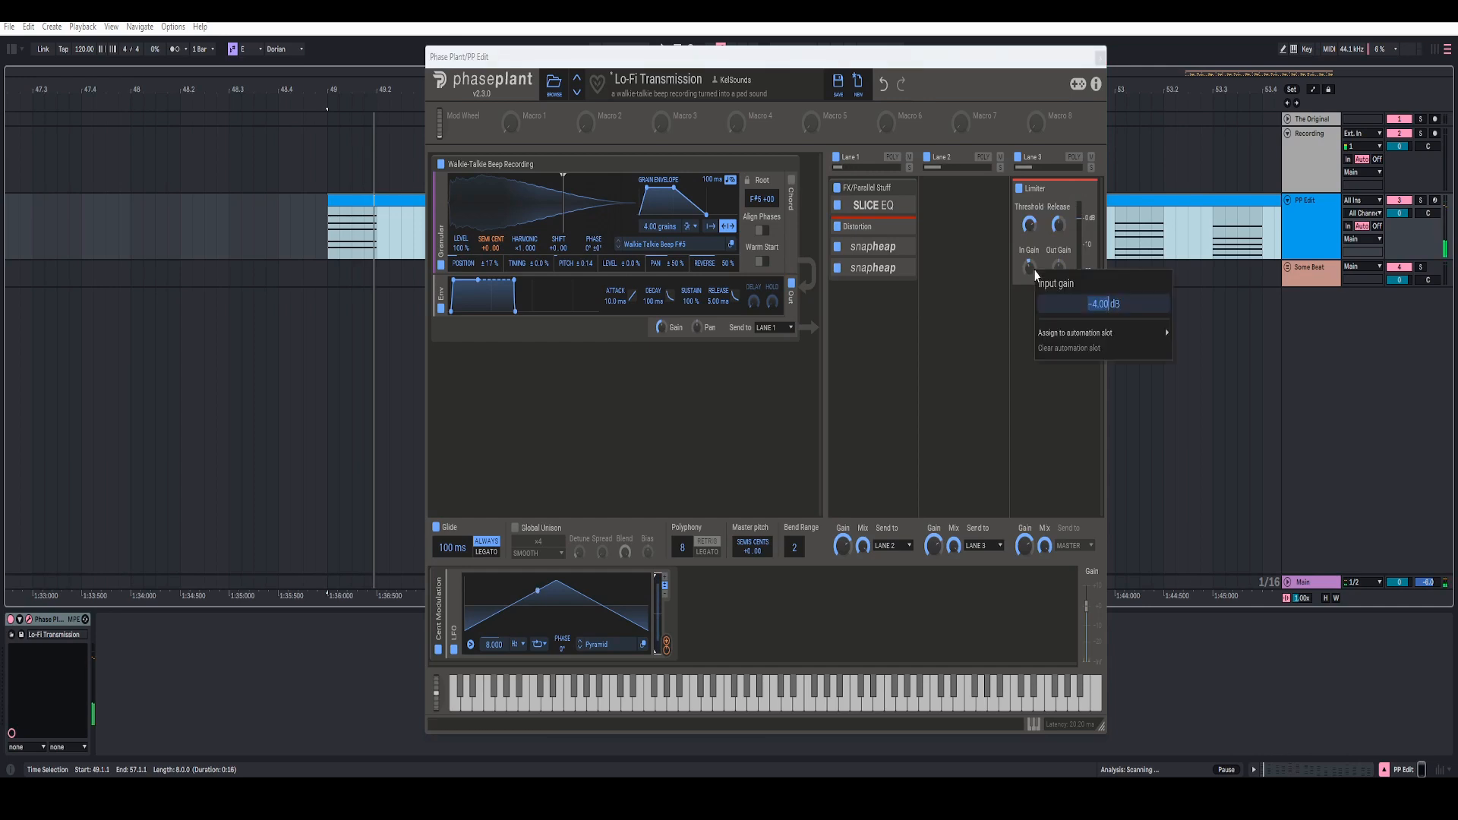
left_click(1021, 325)
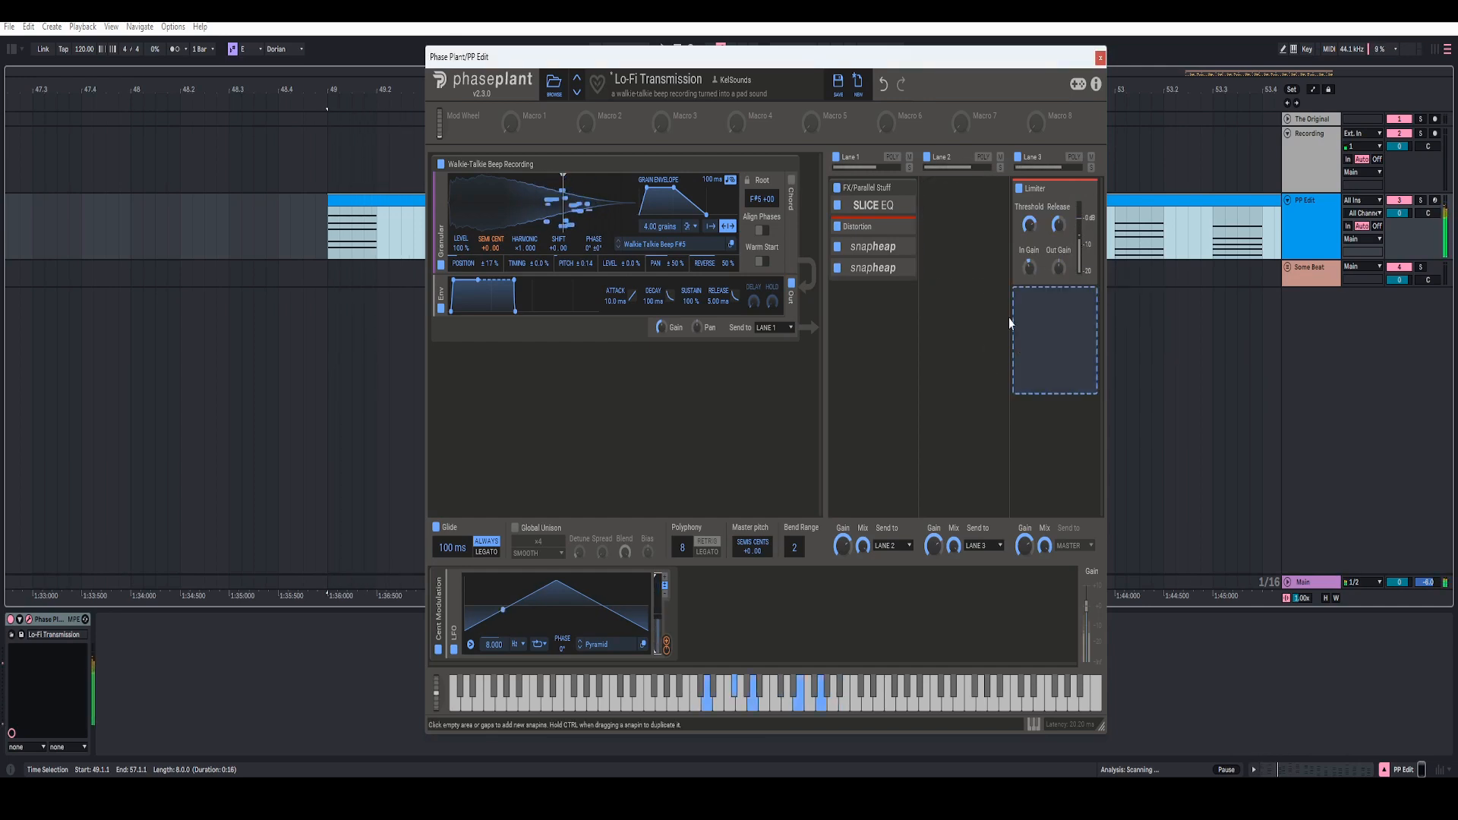
Step: Collapse the FX/Parallel Stuff effect group and the Walkie-Talkie Beep Recording generator group
left_click(904, 188)
left_click(786, 167)
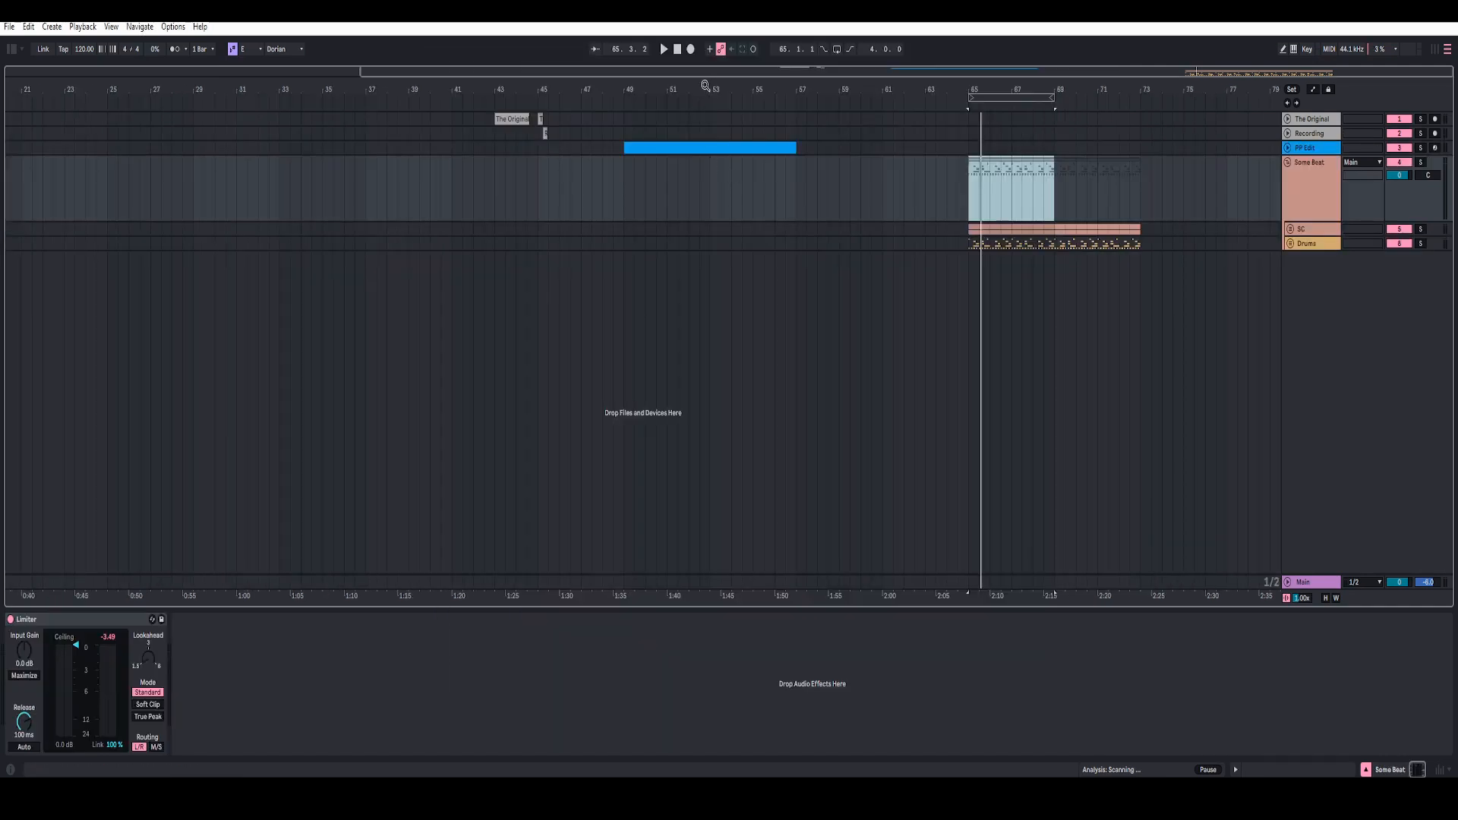
left_click_drag(705, 86, 637, 97)
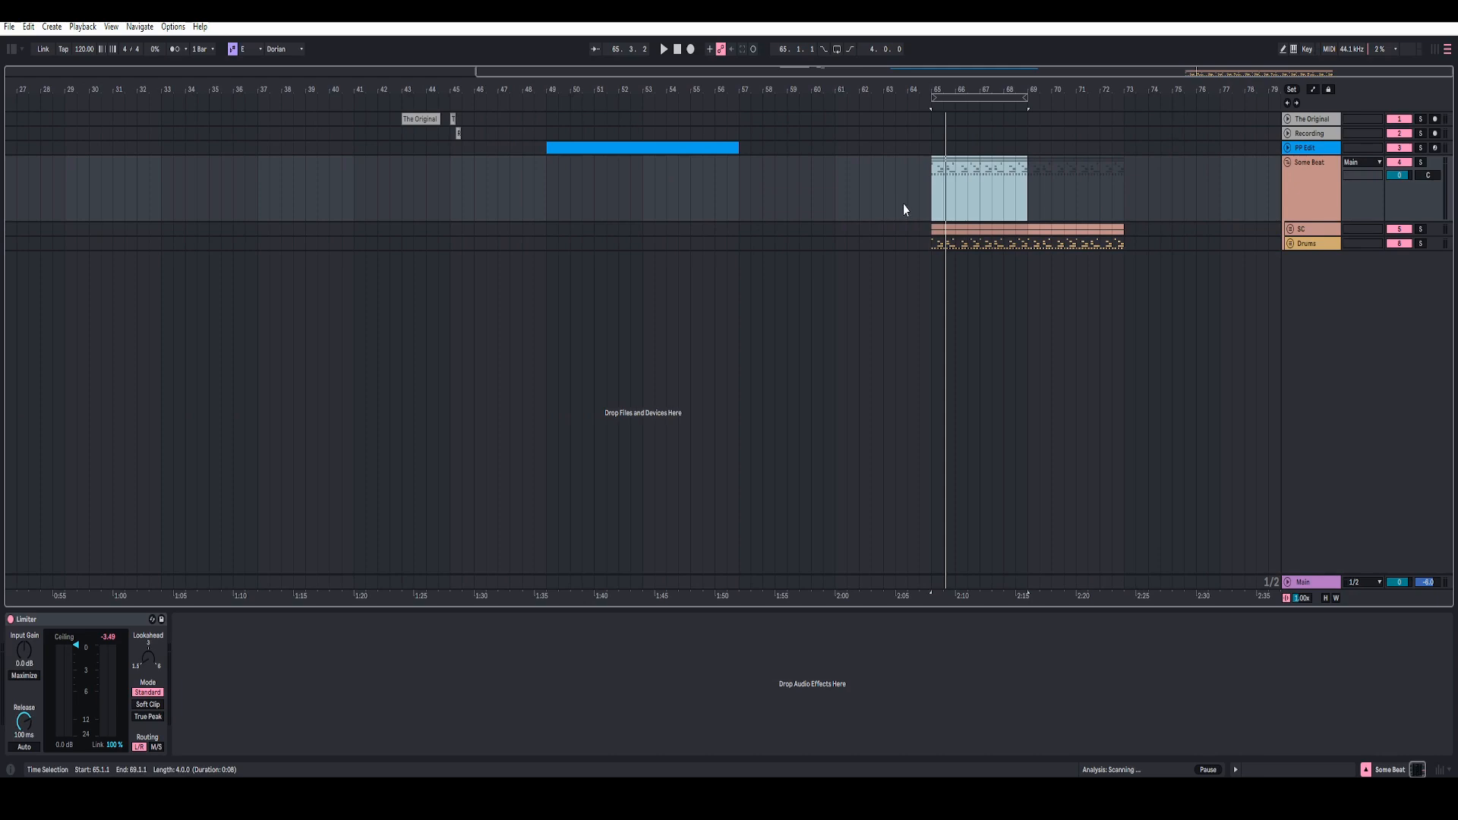